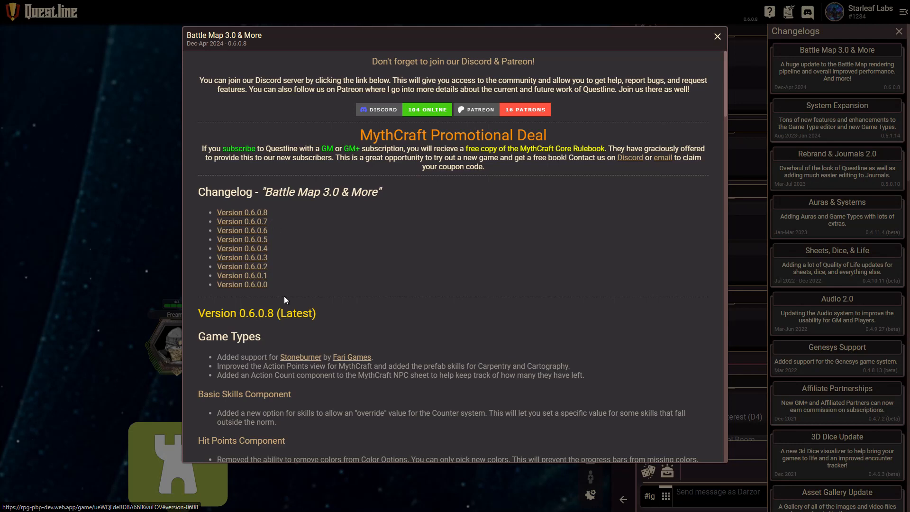
Step: Review the Battle Map 3.0 & More changelog from version 0.6.0.8 back through 0.6.0.0, and close it
scroll(290, 280, down, 3)
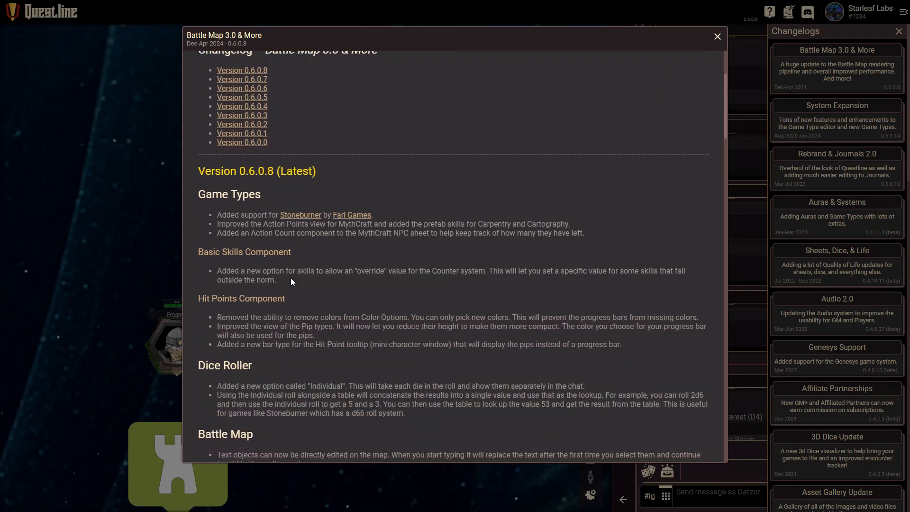
scroll(295, 269, down, 1)
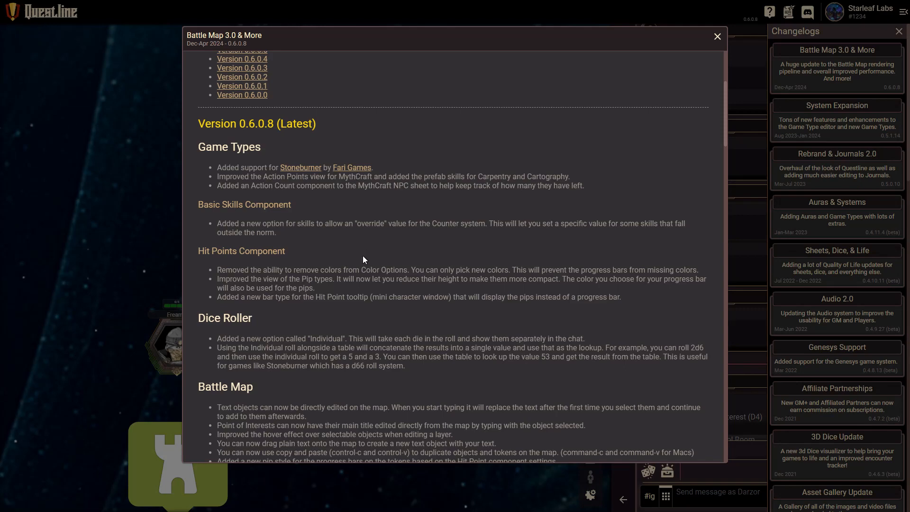
scroll(346, 272, down, 15)
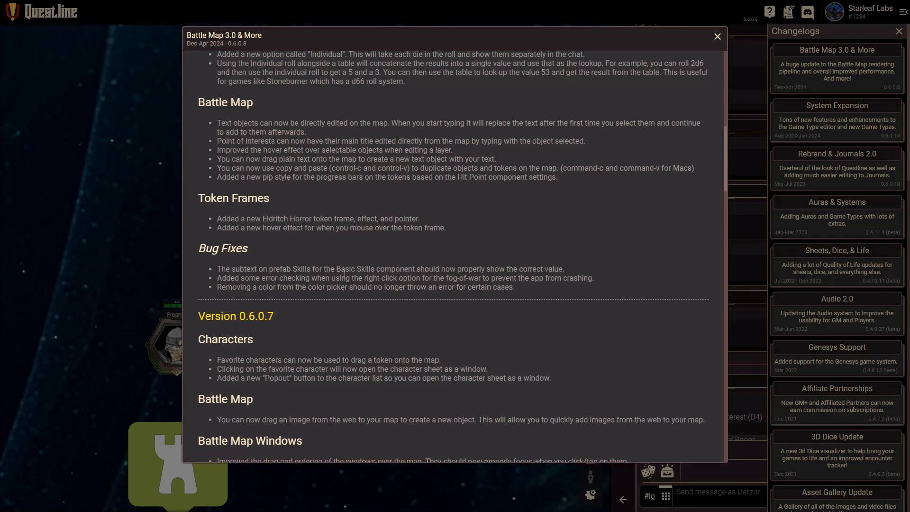
scroll(346, 251, down, 4)
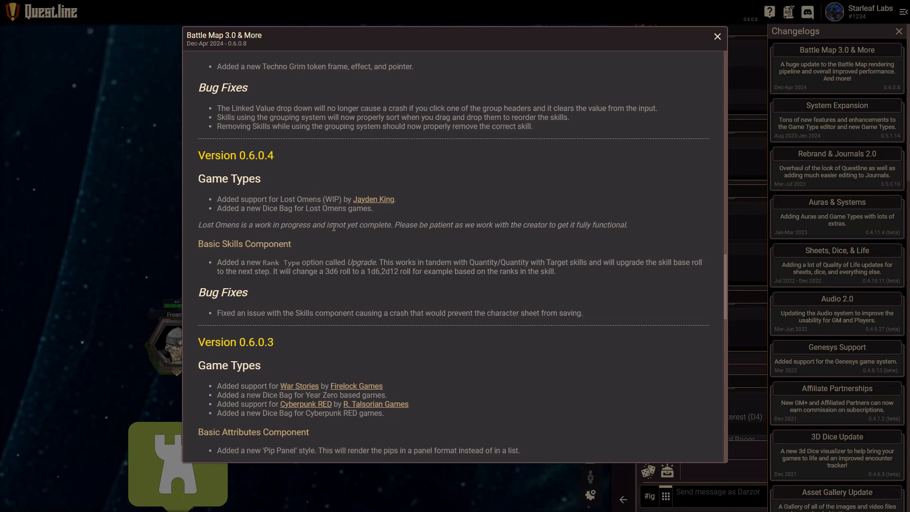
scroll(334, 227, down, 4)
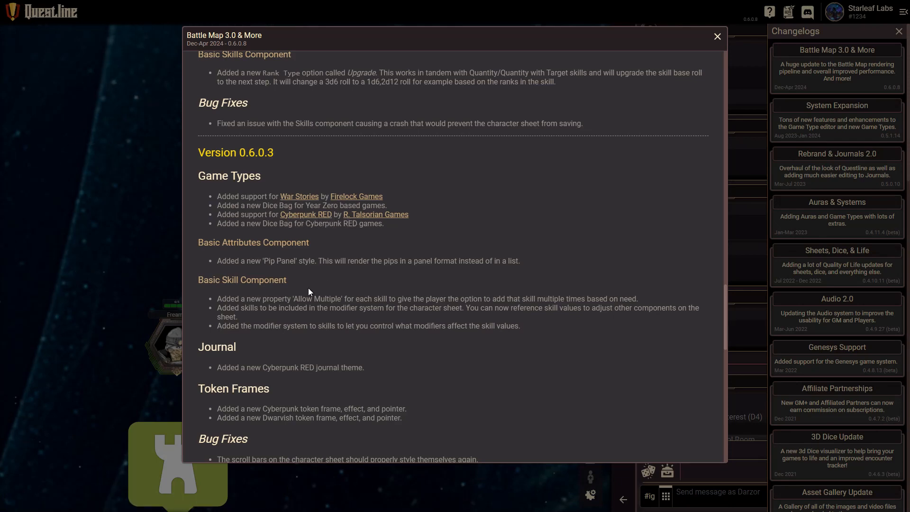
scroll(288, 284, down, 10)
scroll(293, 277, down, 6)
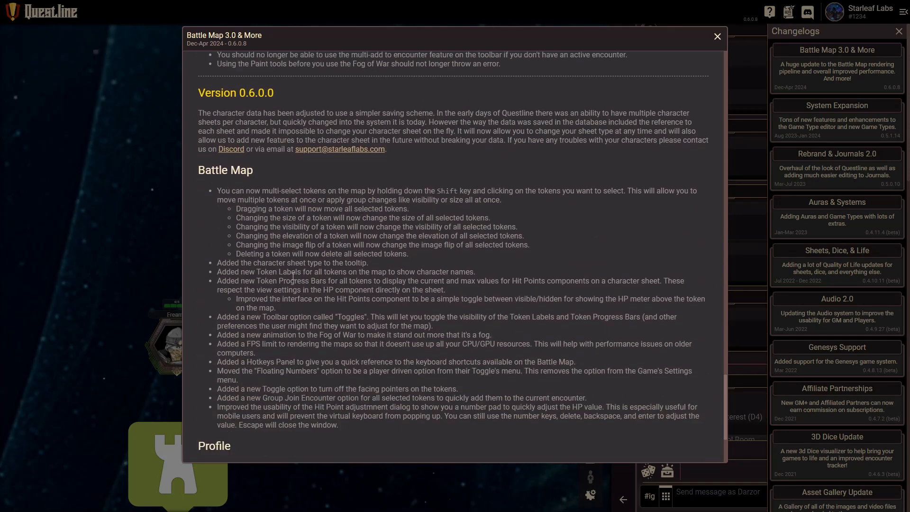
scroll(293, 274, up, 15)
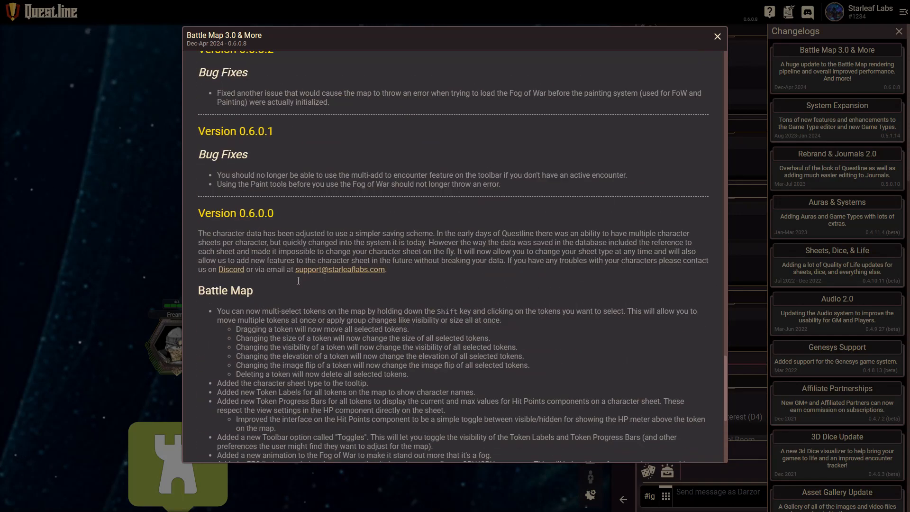
scroll(300, 280, up, 20)
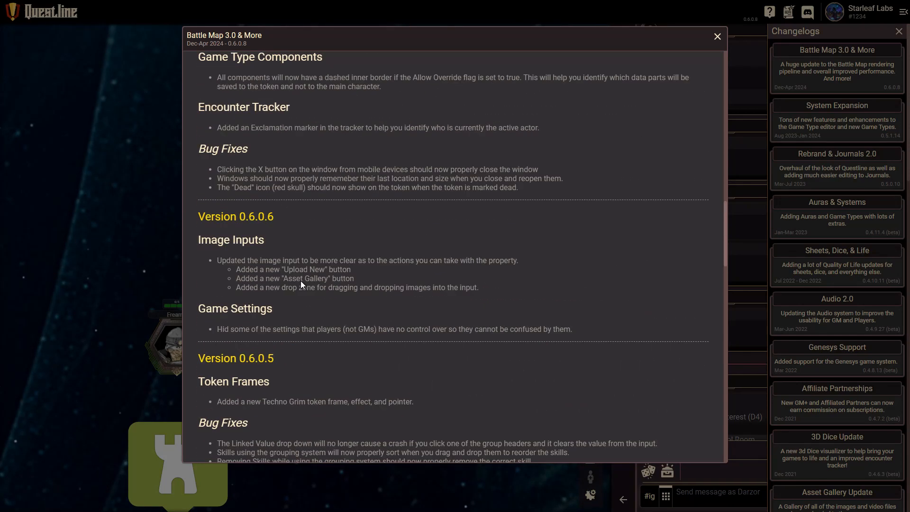
scroll(303, 281, up, 2)
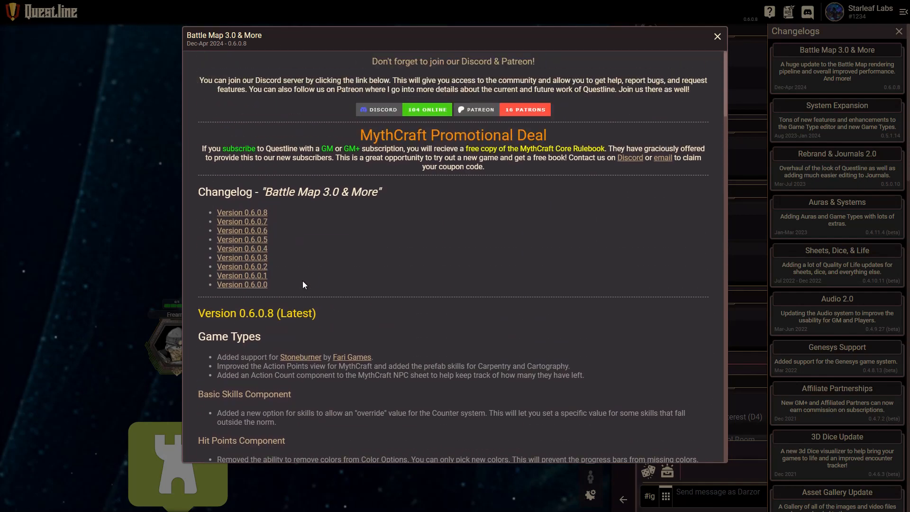
scroll(303, 282, down, 4)
scroll(303, 282, up, 4)
click(717, 38)
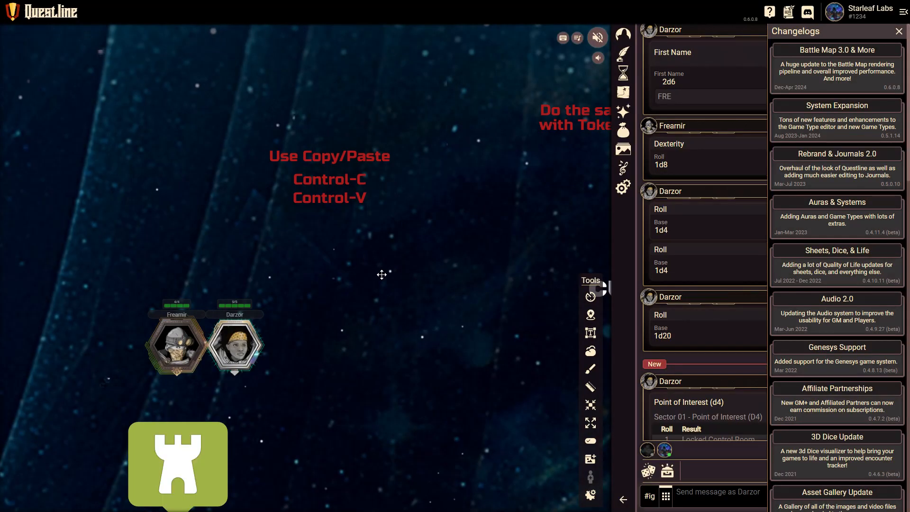
Step: Duplicate the Grul Guardian token above the CUL-DE-SAC marker five times, placing the copies on the spaces around it
drag(430, 272, 398, 269)
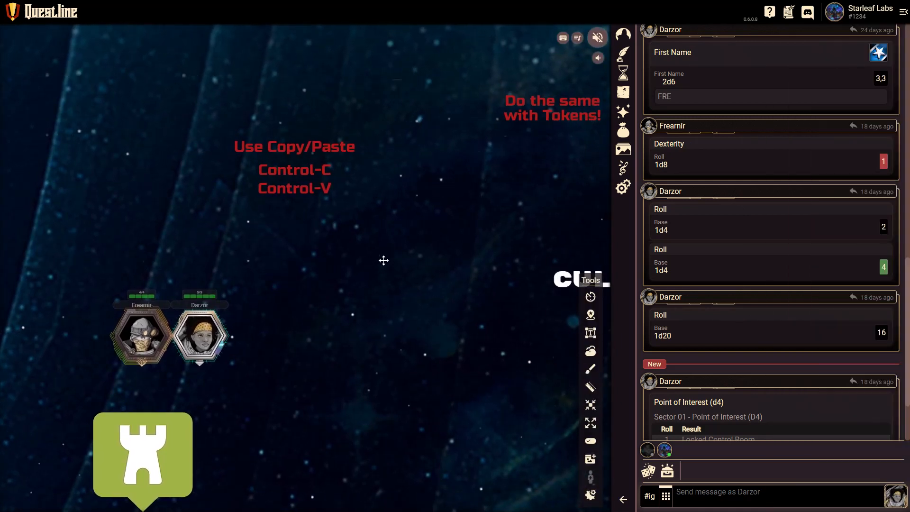
drag(337, 276, 321, 269)
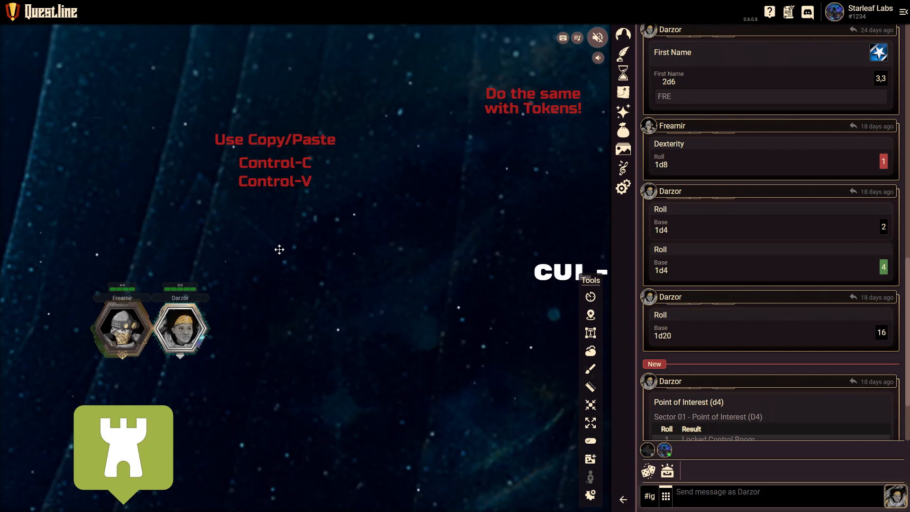
drag(284, 267, 324, 251)
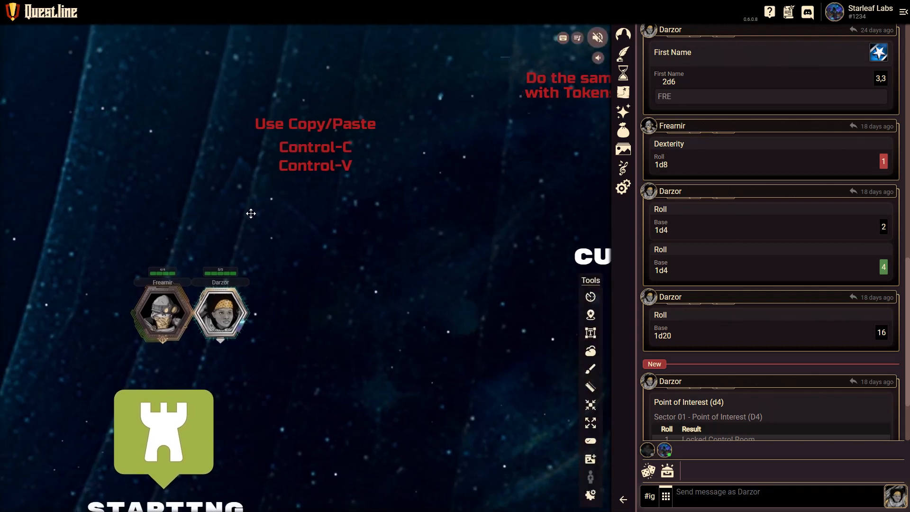
drag(422, 207, 420, 208)
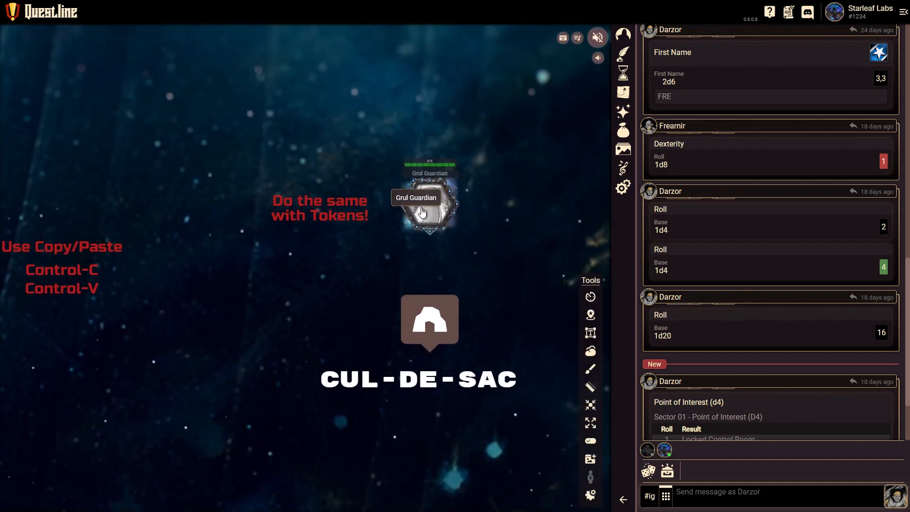
click(421, 211)
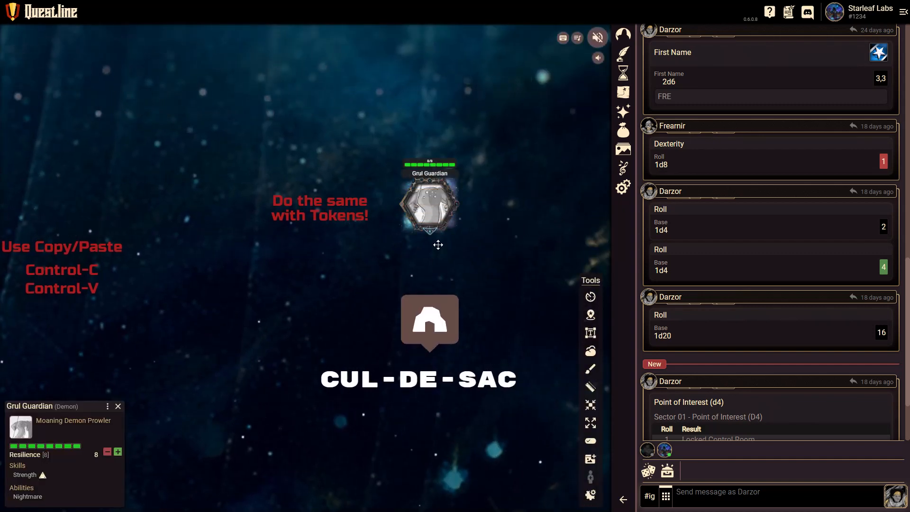
key(ctrl+v)
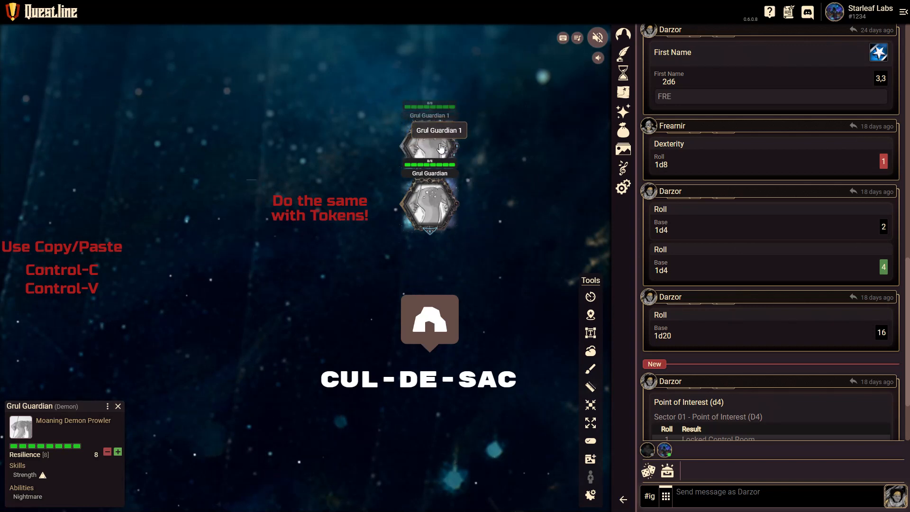
click(430, 145)
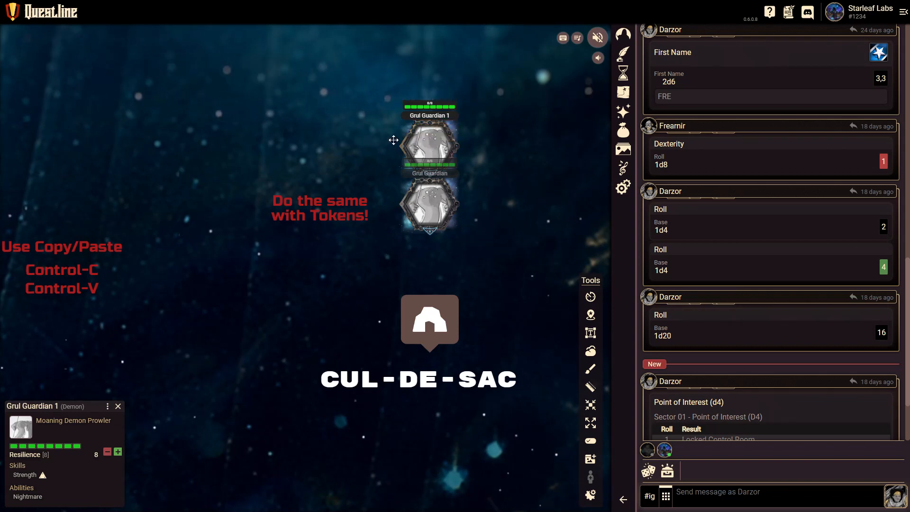
key(ctrl+v)
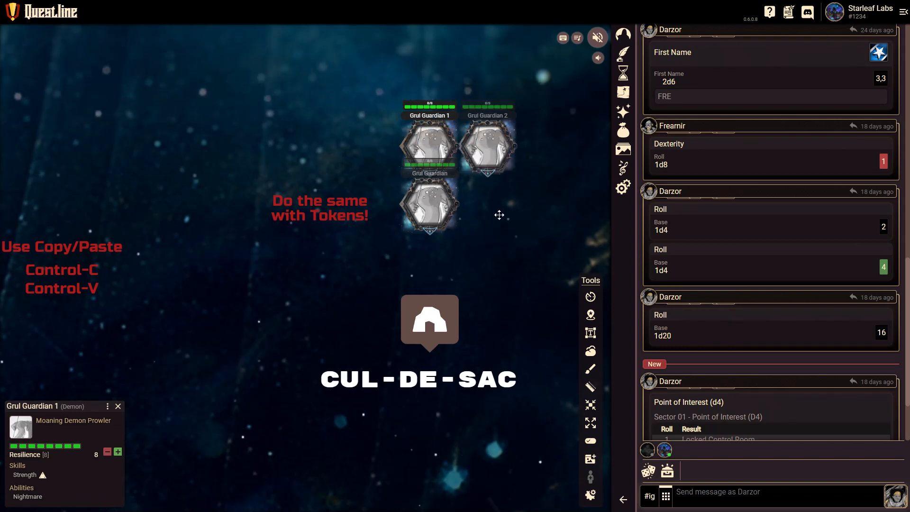
key(ctrl+v)
key(ctrl+v)
key(ctrl+v)
Step: Delete the five duplicated Grul Guardian tokens together, keeping the original token
click(437, 265)
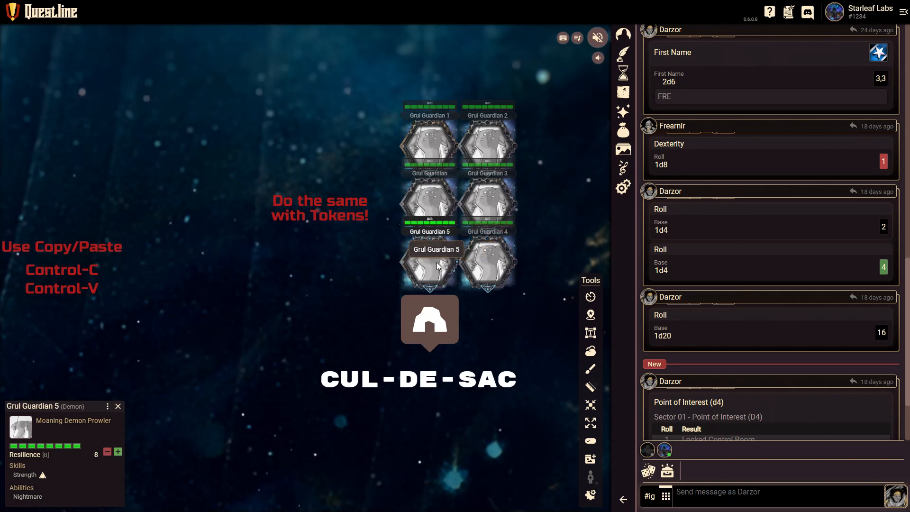
shift+click(480, 268)
shift+click(496, 197)
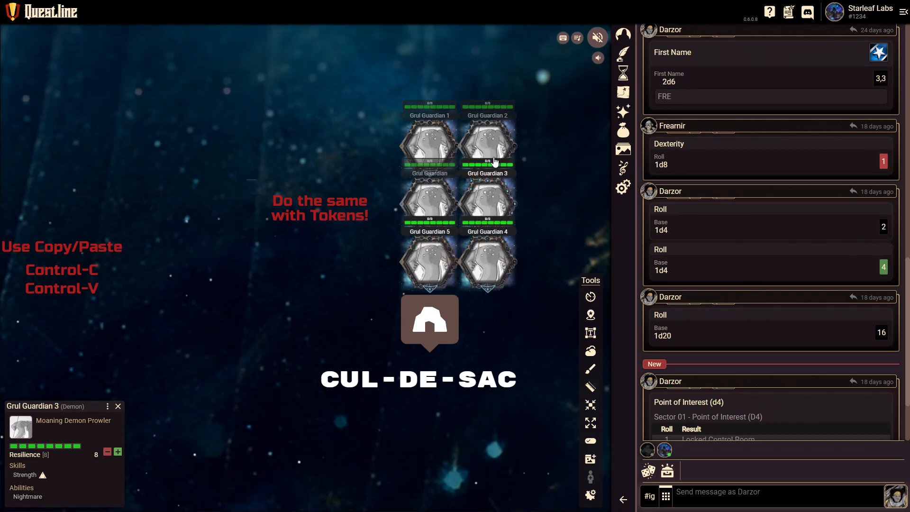
shift+click(488, 142)
shift+click(429, 141)
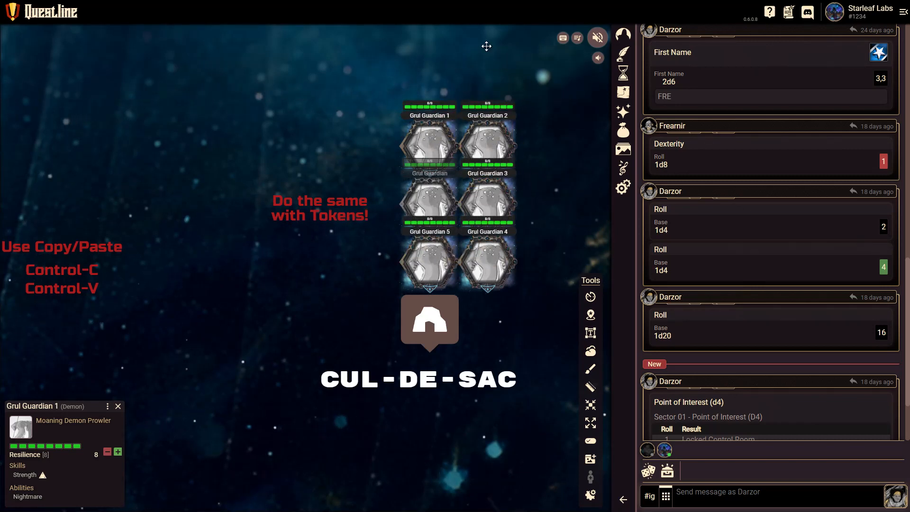
key(Delete)
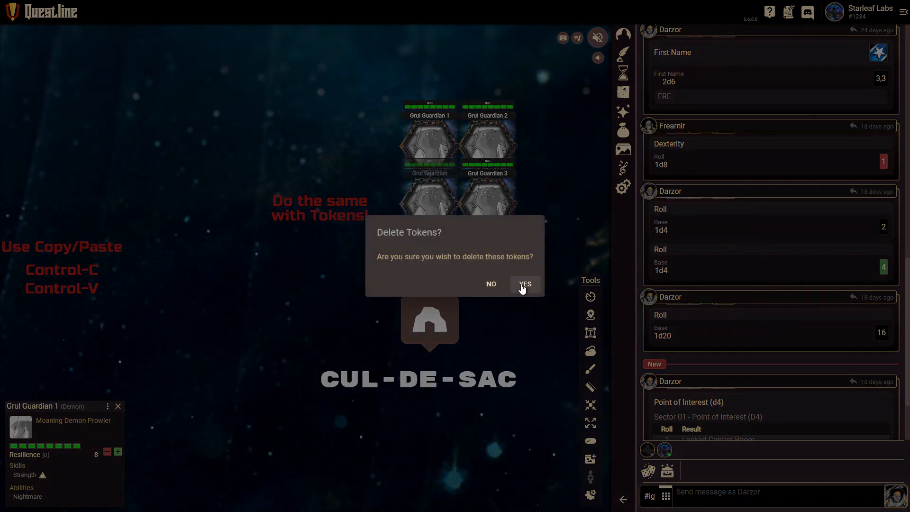
click(524, 285)
Step: Examine the Grul Guardian token's frame and health bar up close, both selected and deselected
scroll(463, 225, up, 2)
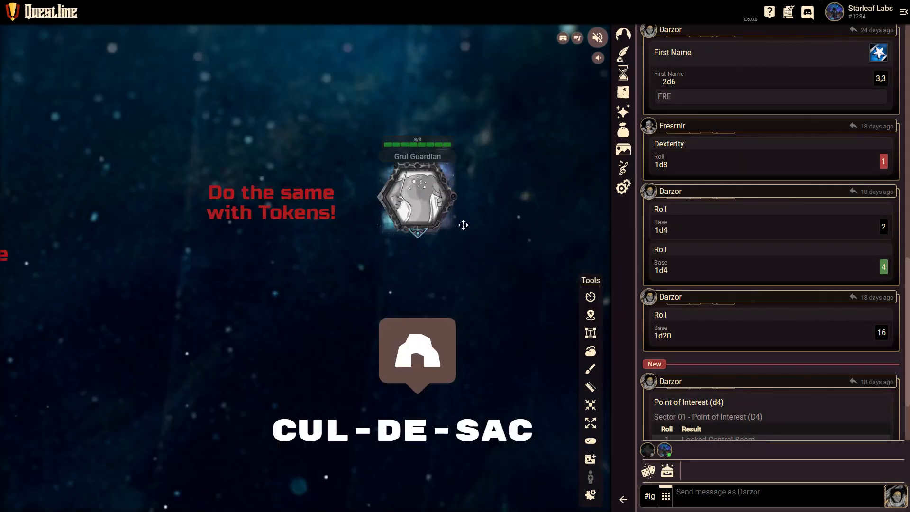
scroll(464, 223, up, 1)
scroll(483, 161, up, 1)
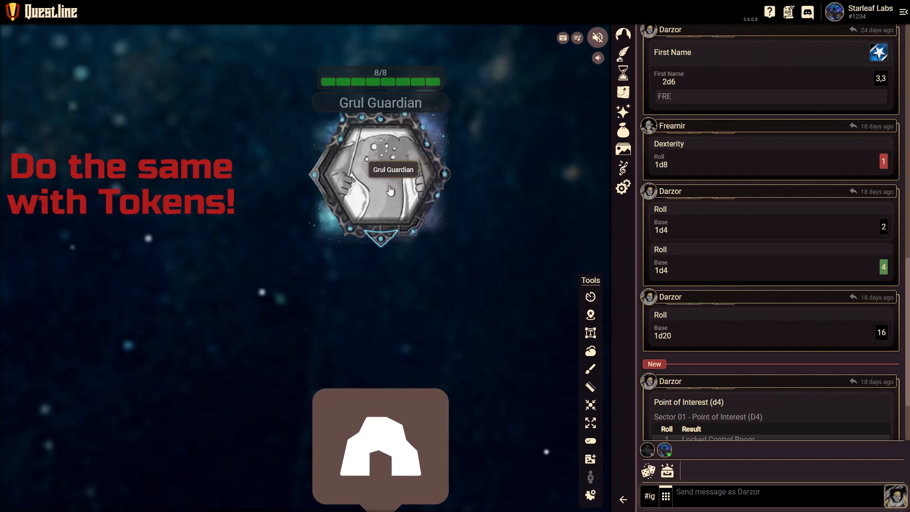
click(365, 199)
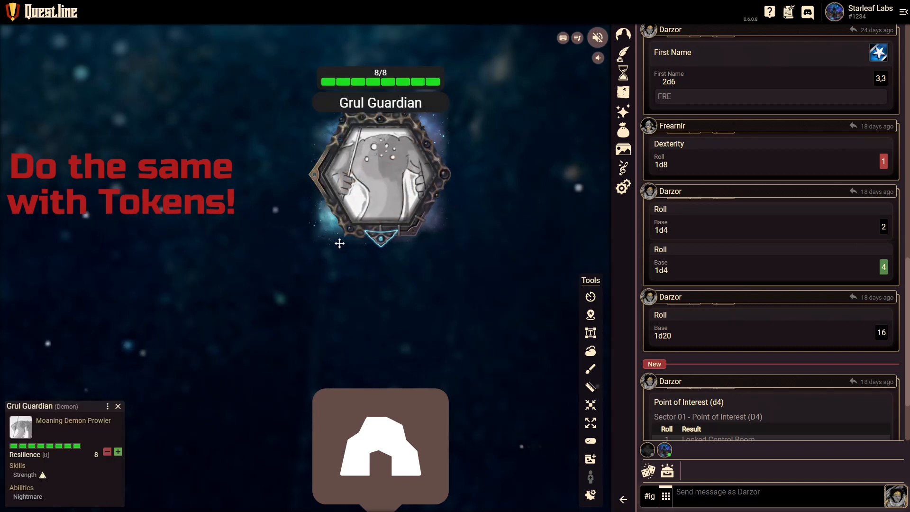
scroll(299, 275, down, 3)
click(215, 315)
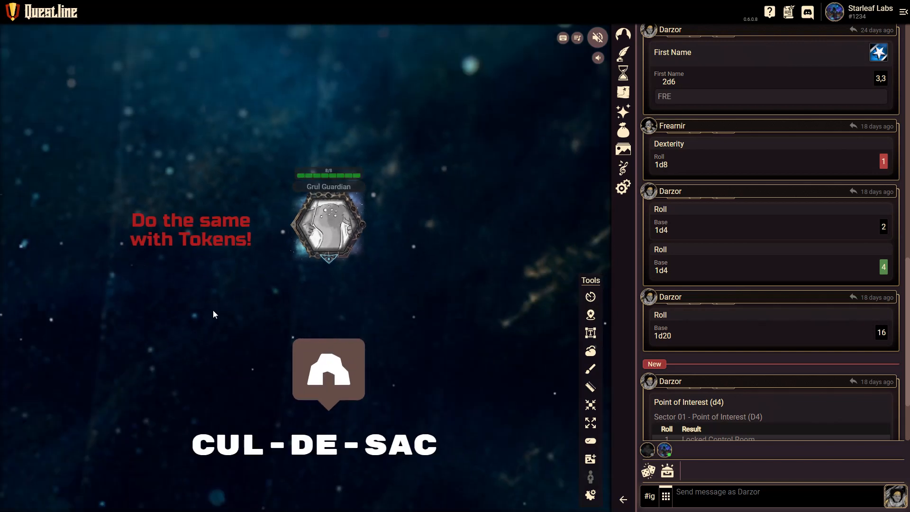
Step: Set the Darzor token's Resilience to 3, and restore it to 5
drag(213, 312, 389, 220)
mouse_move(243, 264)
mouse_down()
mouse_move(370, 201)
mouse_move(493, 115)
mouse_up()
drag(297, 261, 368, 248)
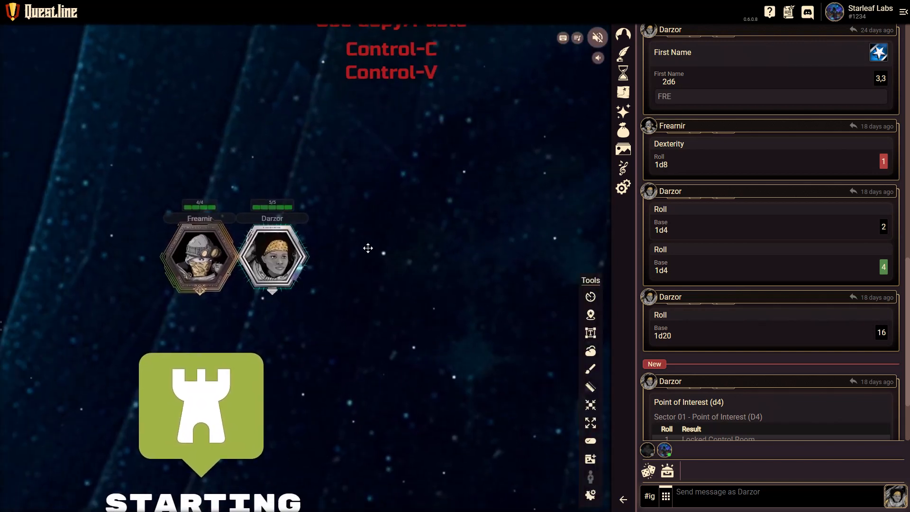
scroll(368, 248, up, 3)
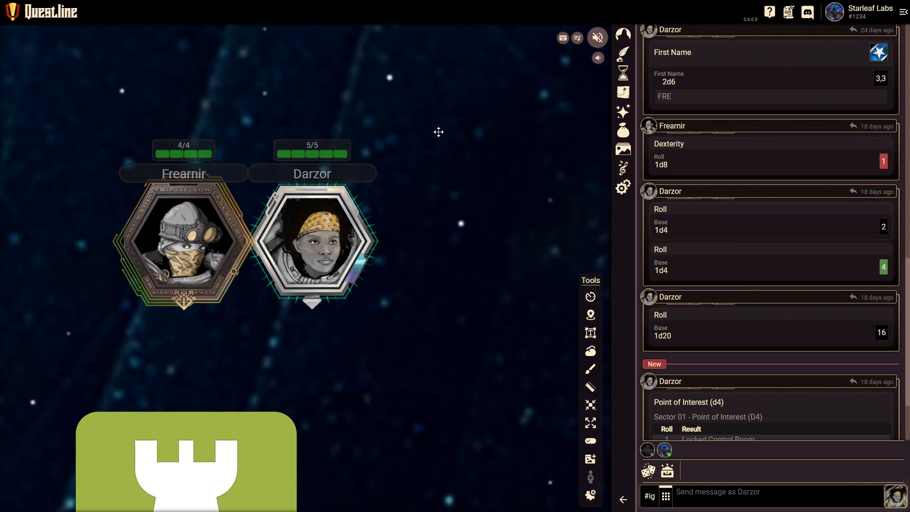
drag(439, 132, 444, 167)
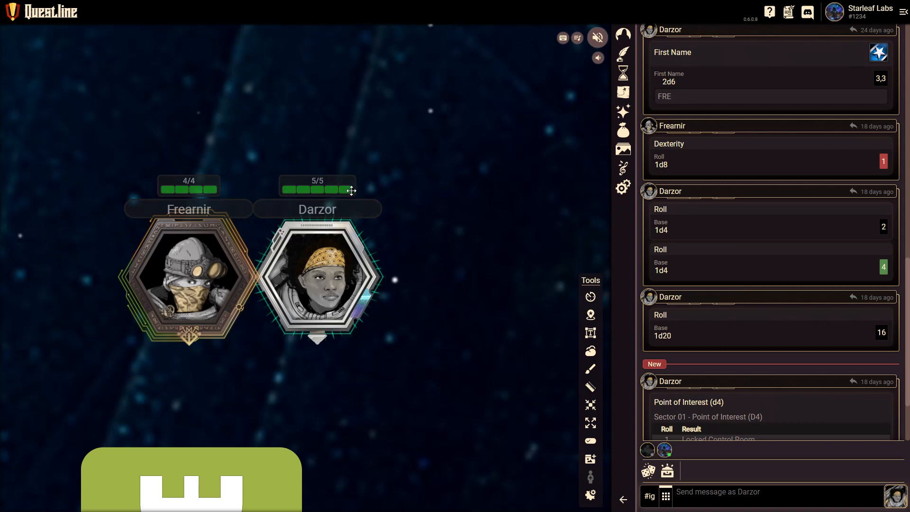
click(333, 269)
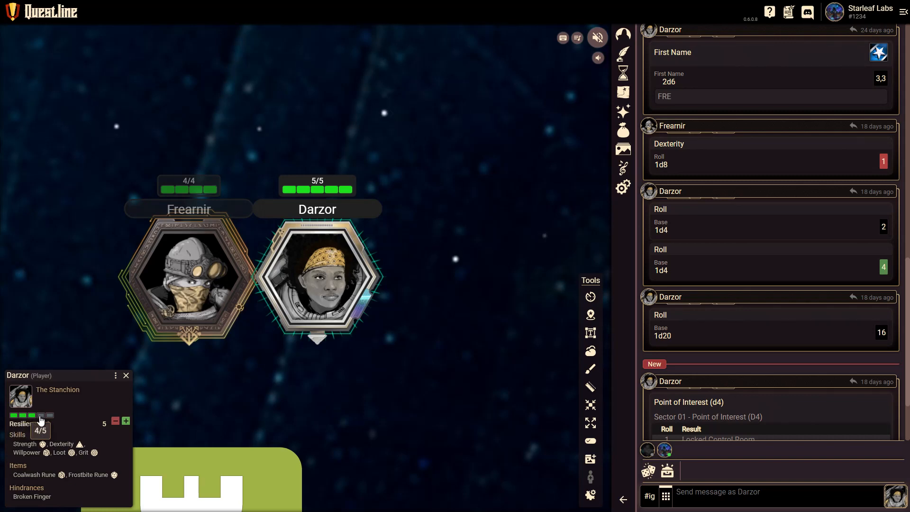
click(41, 420)
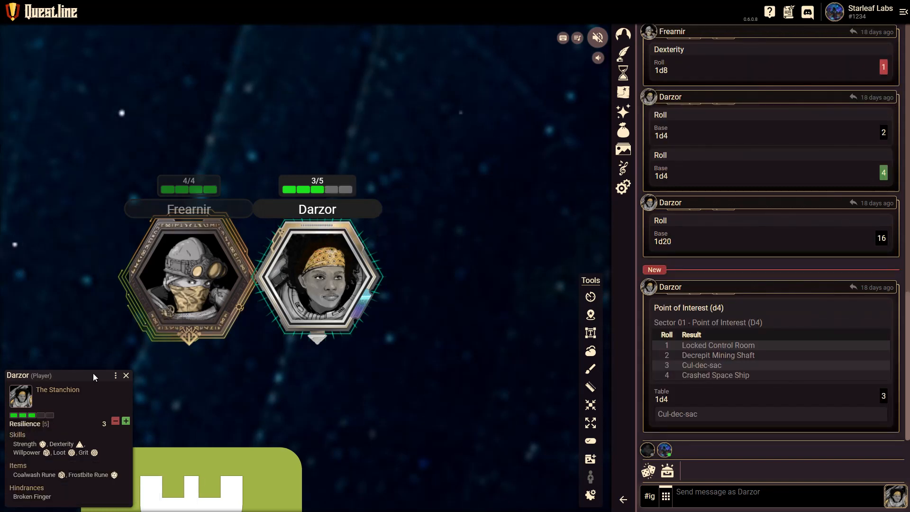
click(50, 415)
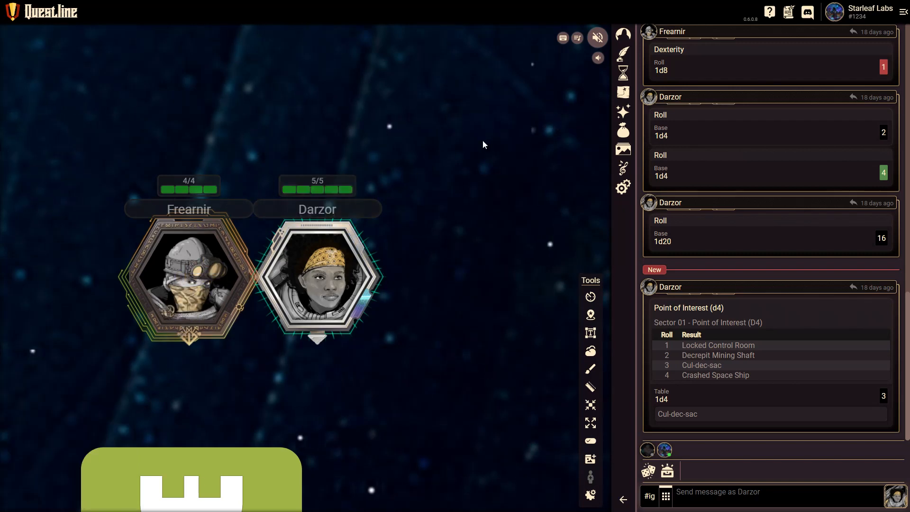
drag(482, 141, 459, 157)
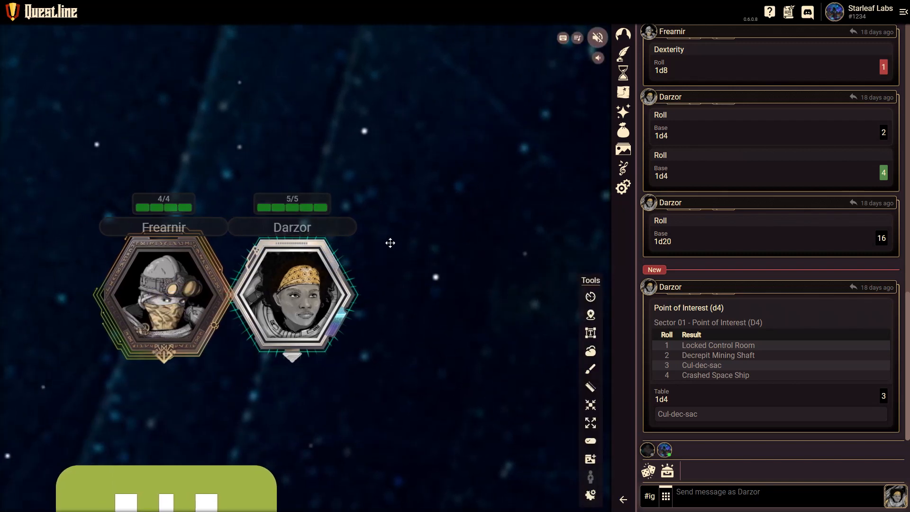
drag(390, 240, 426, 213)
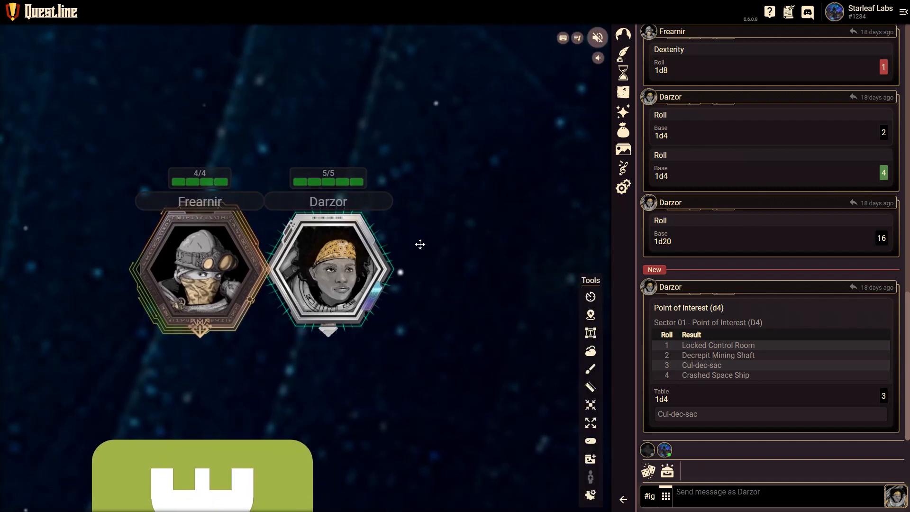
drag(420, 244, 434, 230)
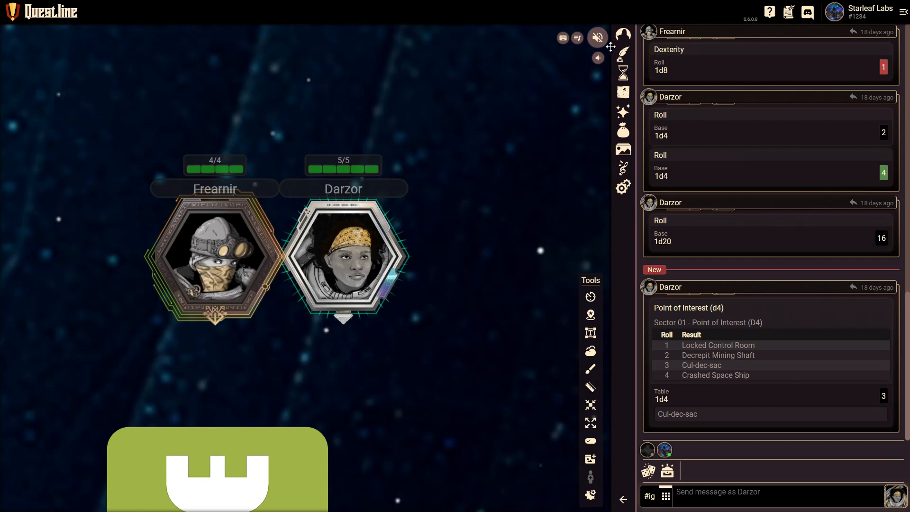
Step: Examine the Individual option in the Roll Dice dialog for Darzor, and leave the dialog without rolling
click(349, 256)
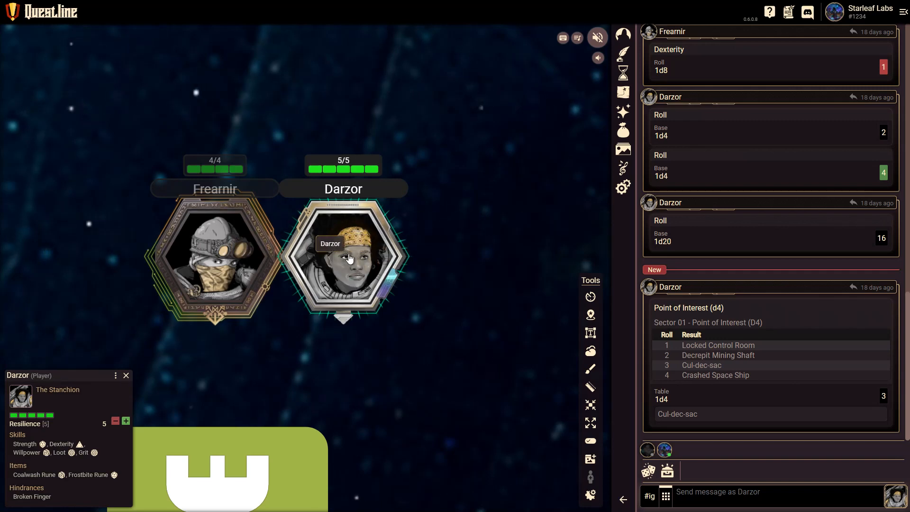
click(649, 474)
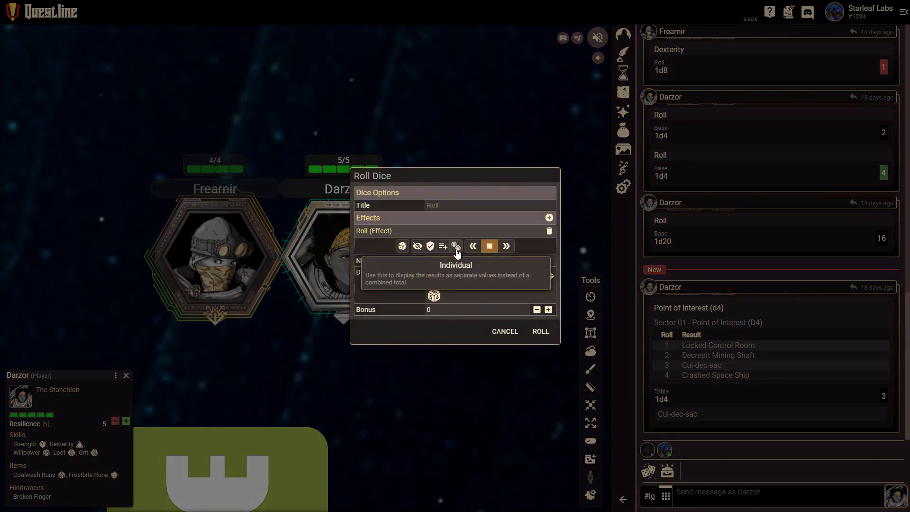
click(506, 337)
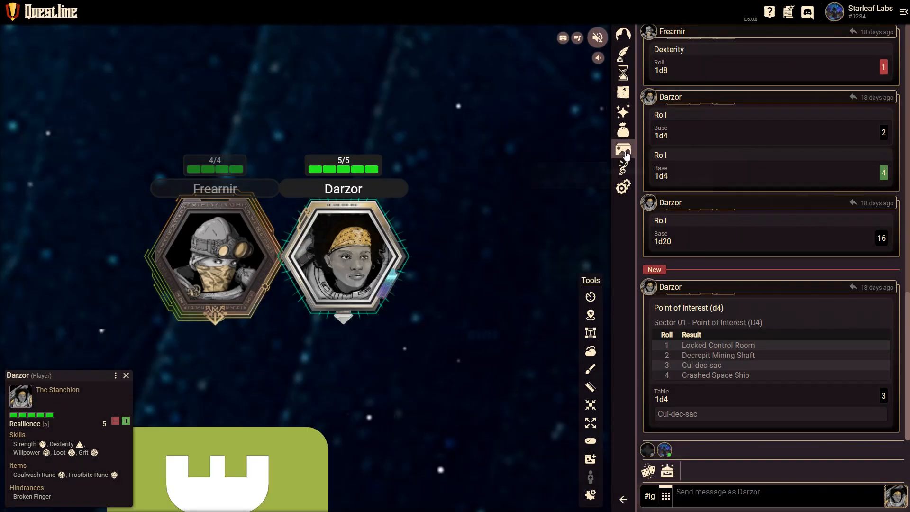
Step: Review the First Name table action's result rows and its roll effect settings, leaving the action unedited
click(623, 112)
mouse_move(465, 98)
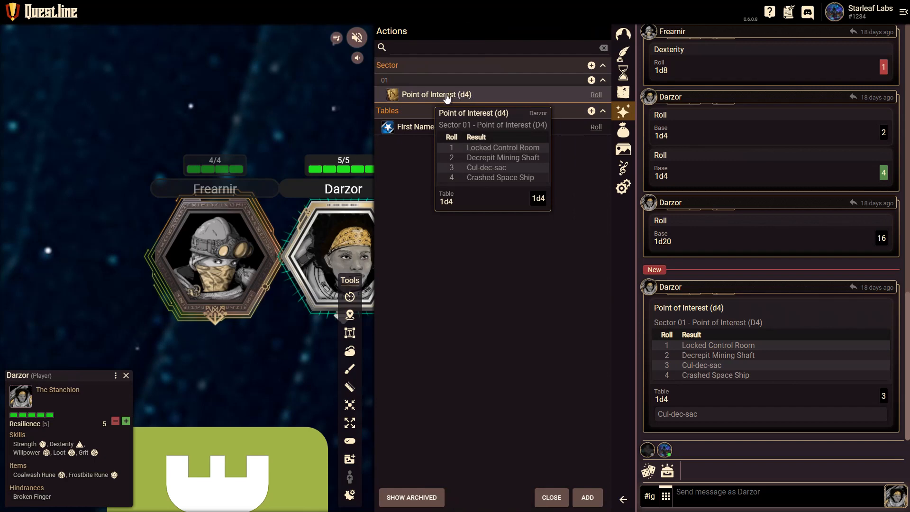
click(431, 130)
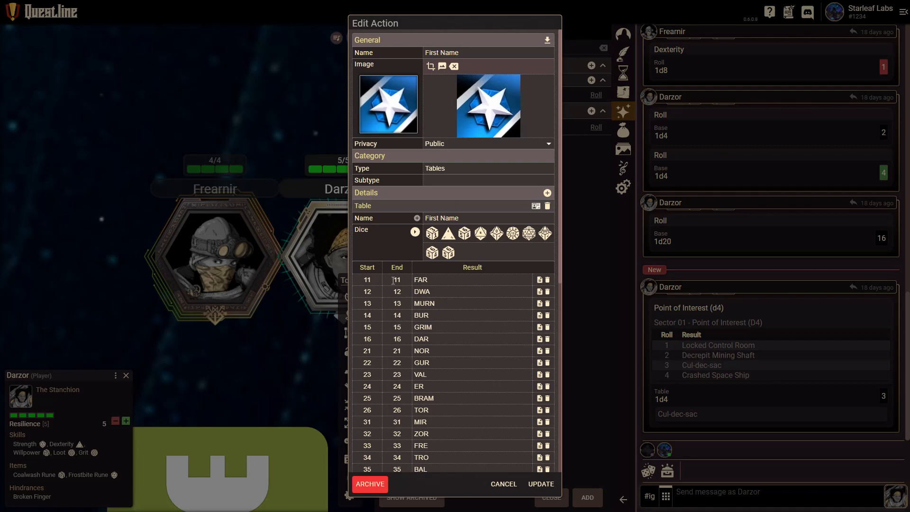
scroll(414, 283, down, 2)
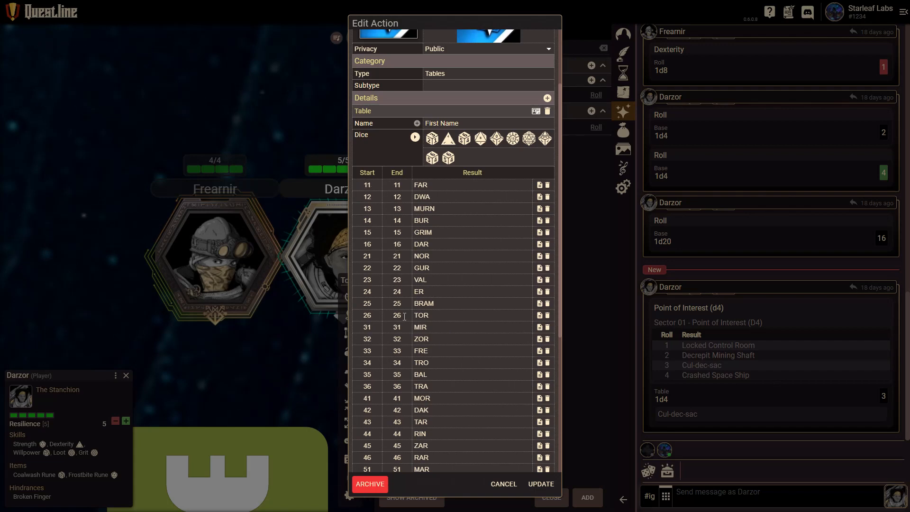
scroll(404, 315, down, 5)
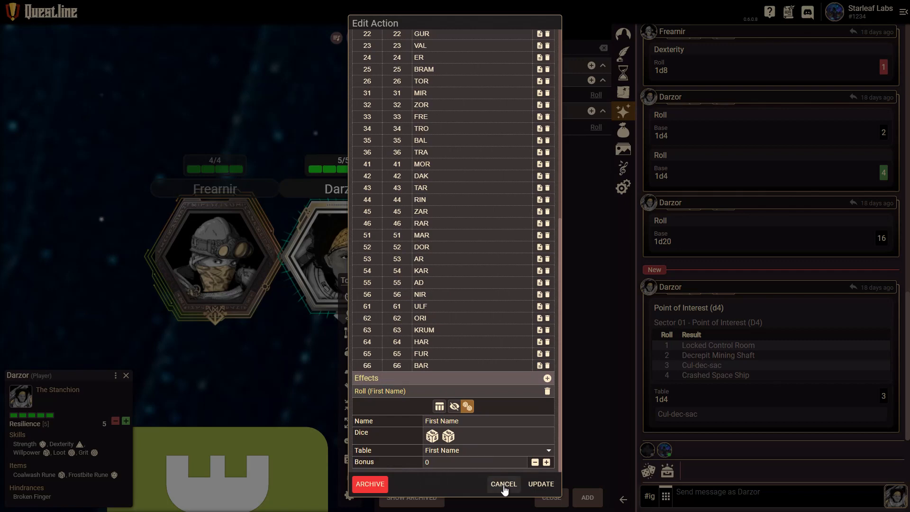
click(503, 484)
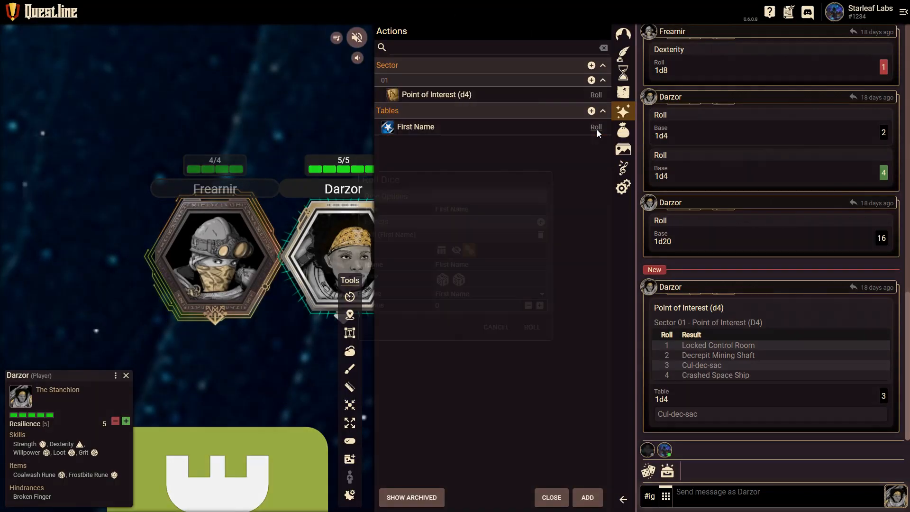
Step: Roll the First Name table action as Darzor, and close the list of actions
click(596, 127)
click(531, 326)
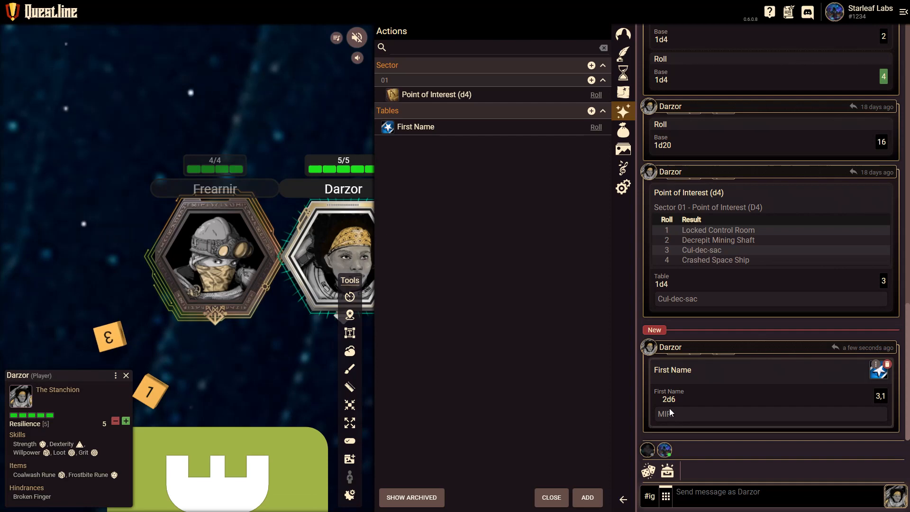
mouse_move(430, 134)
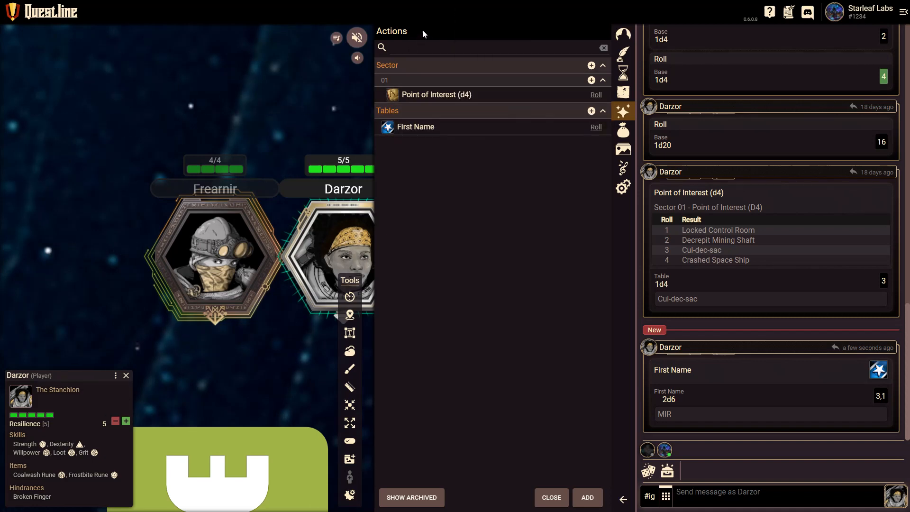
mouse_move(438, 100)
click(551, 498)
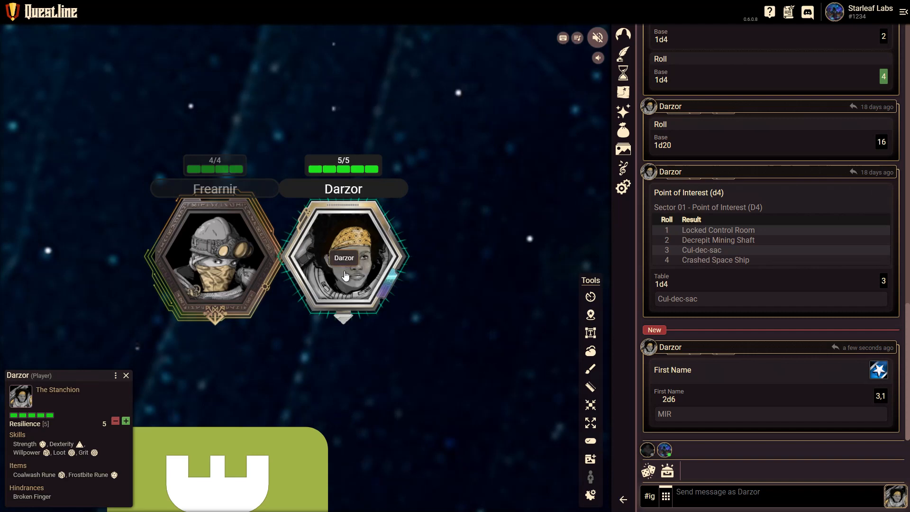
Step: Open the map settings and start editing the Locations layer
scroll(344, 274, down, 4)
drag(462, 191, 414, 206)
scroll(413, 207, down, 4)
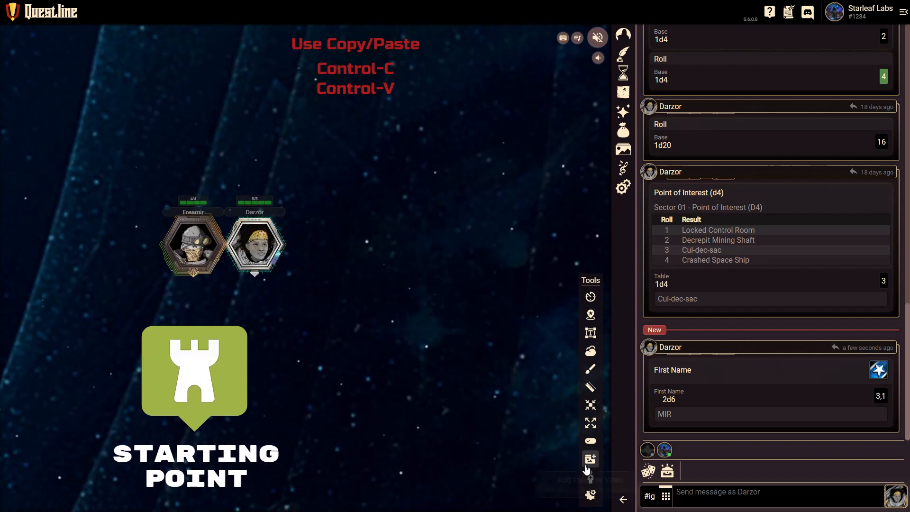
click(593, 496)
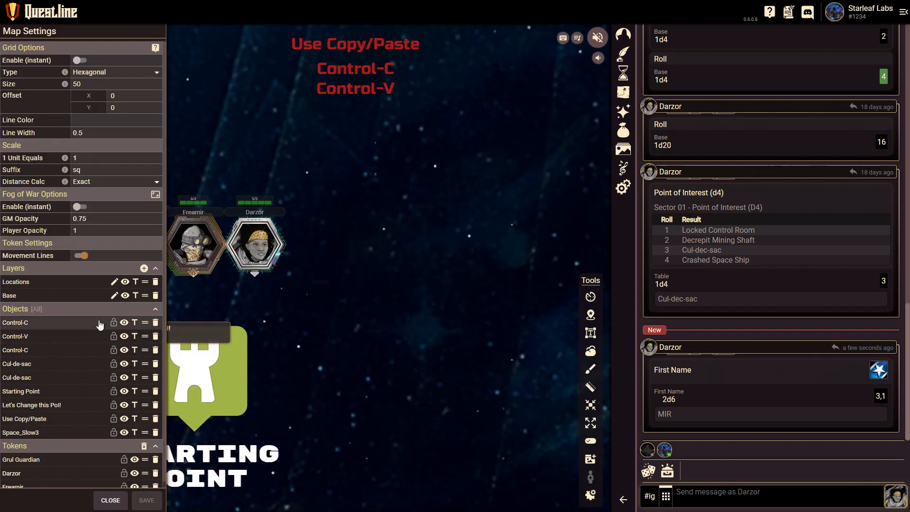
click(114, 282)
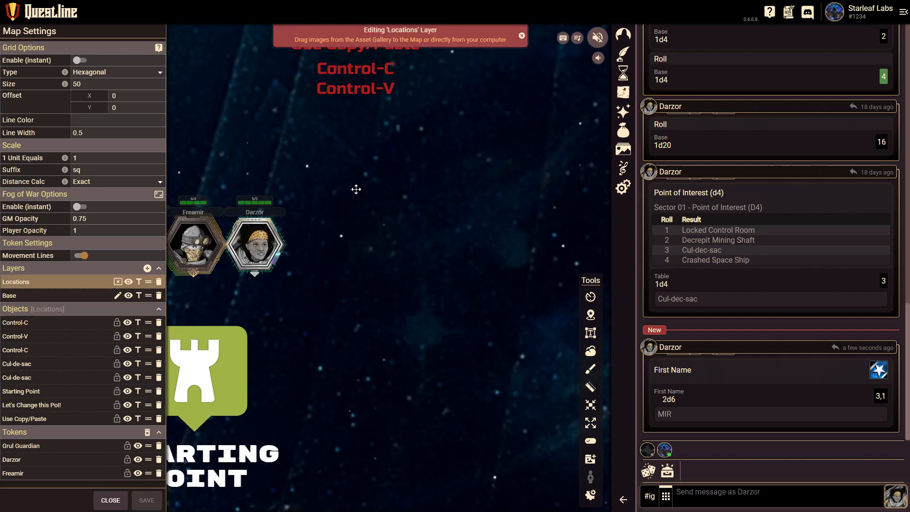
Step: Duplicate the red Control-V text, place the copy below it at about X 1077, Y 427, and change its wording to "This is new text"
drag(381, 161, 397, 232)
click(367, 164)
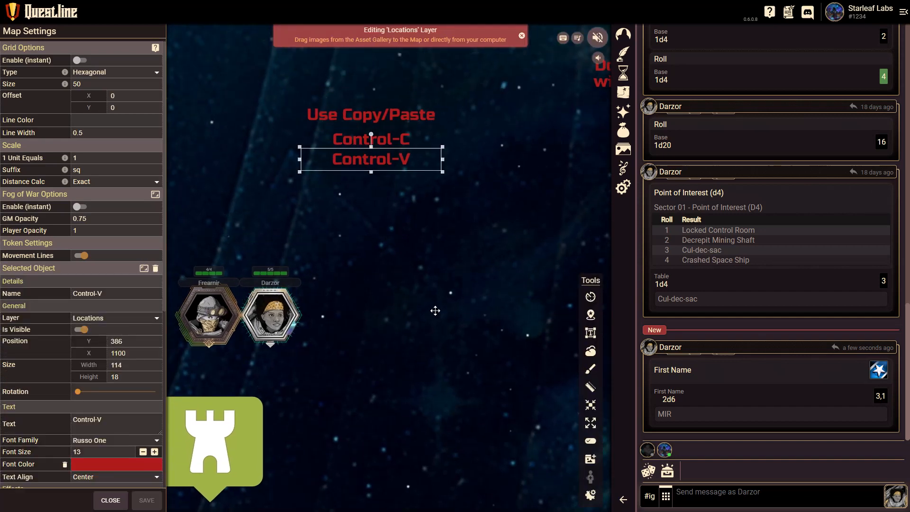
key(ctrl+c)
key(ctrl+v)
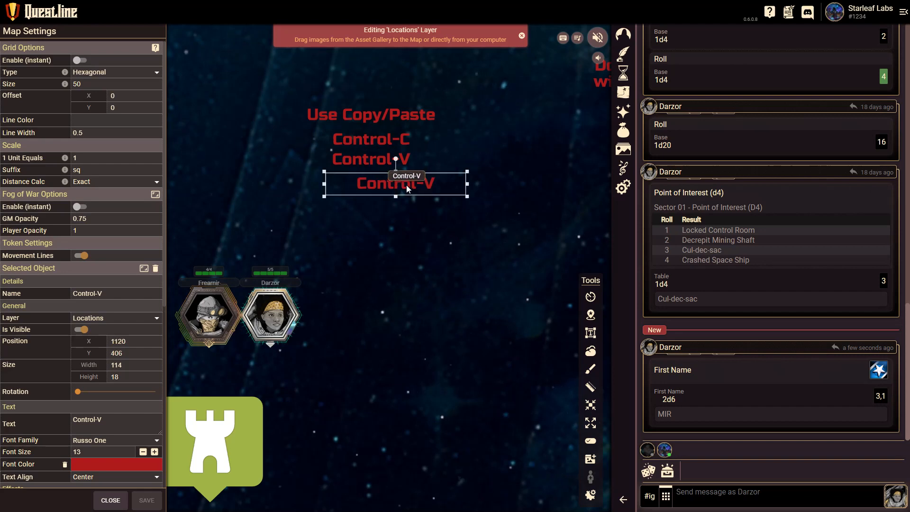
drag(406, 185, 353, 215)
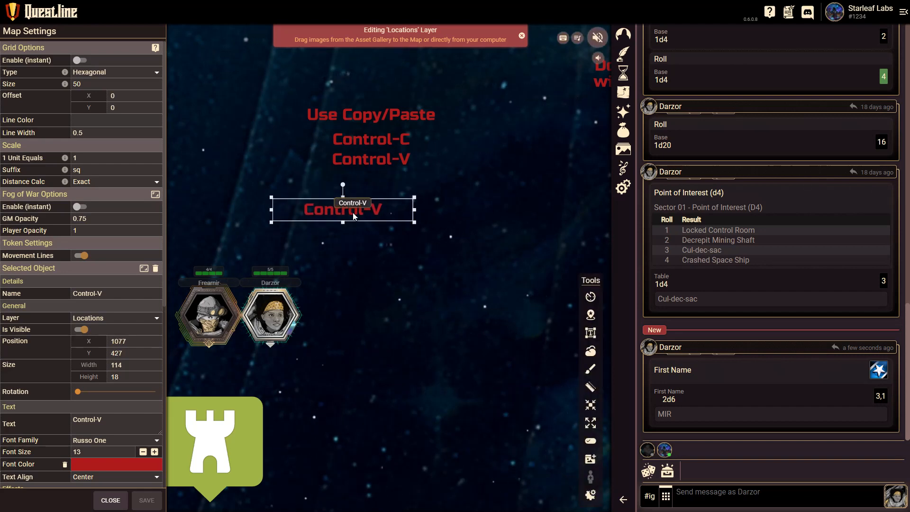
scroll(82, 351, down, 2)
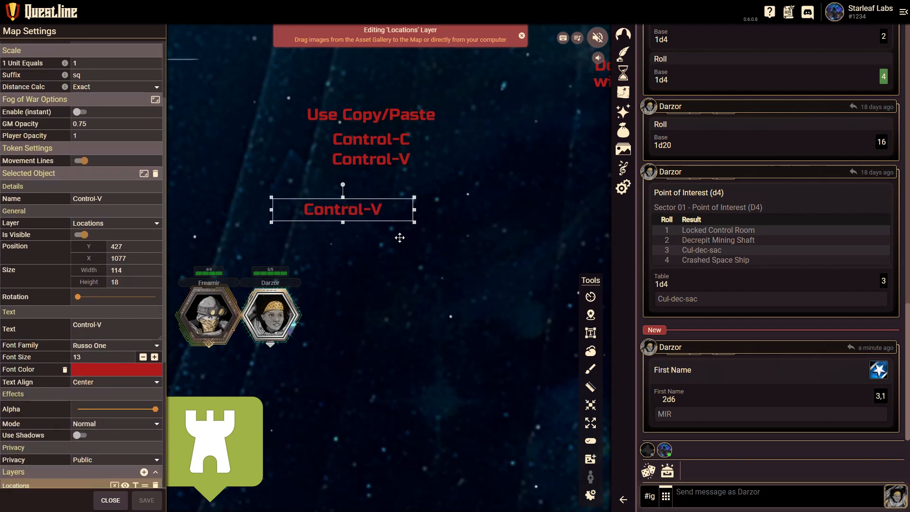
text(This is)
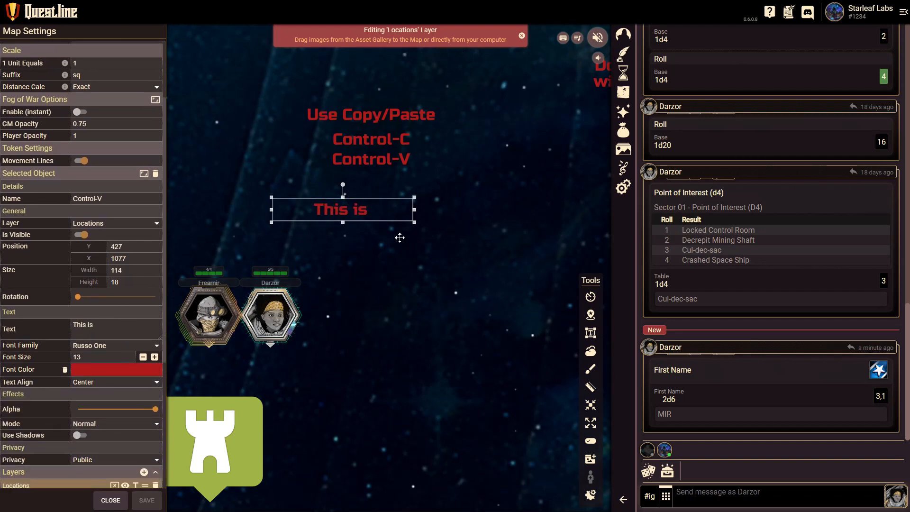
text( new text)
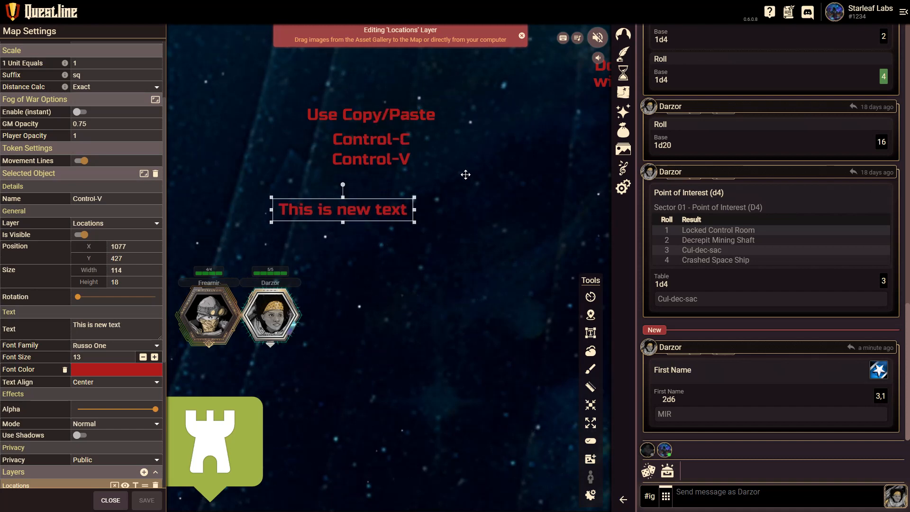
Step: Duplicate the CUL-DE-SAC label, place the copy below it at about X 1230, Y 516, and change its text to "Rename"
drag(465, 174, 298, 126)
scroll(445, 244, down, 5)
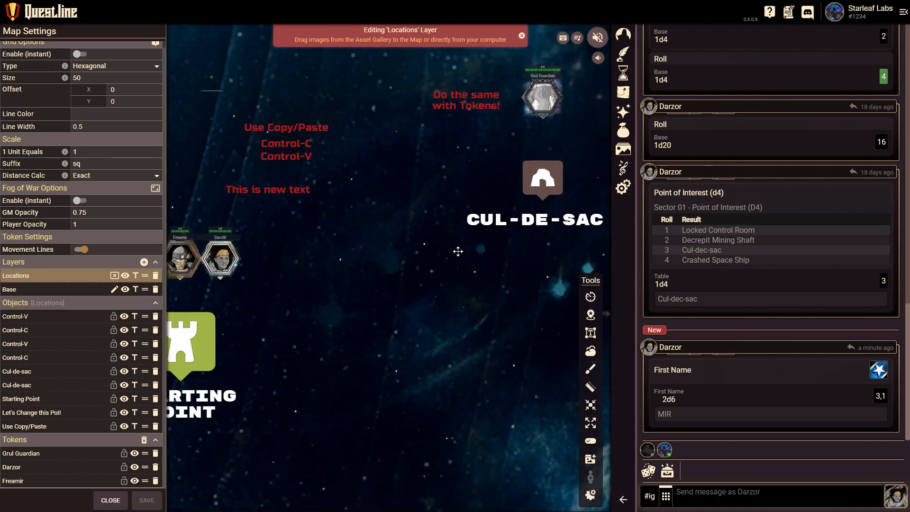
click(507, 229)
key(ctrl+c)
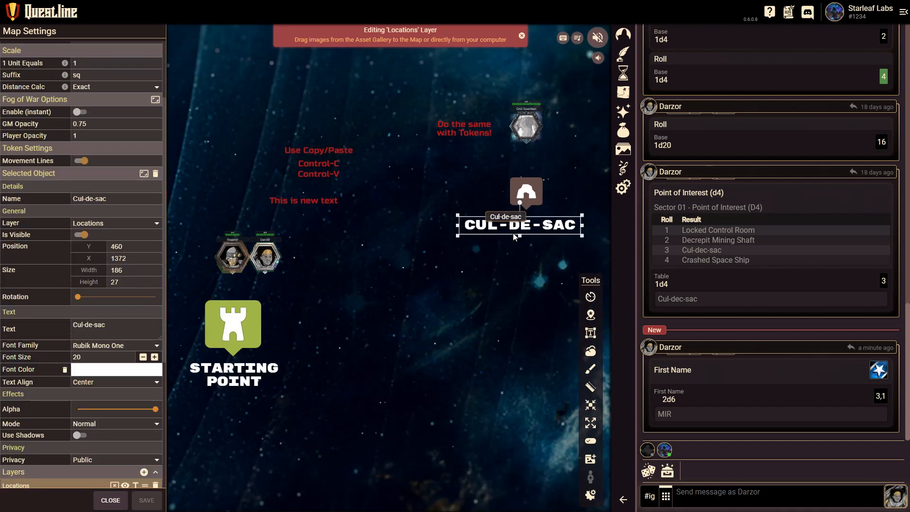
key(ctrl+v)
drag(518, 240, 416, 267)
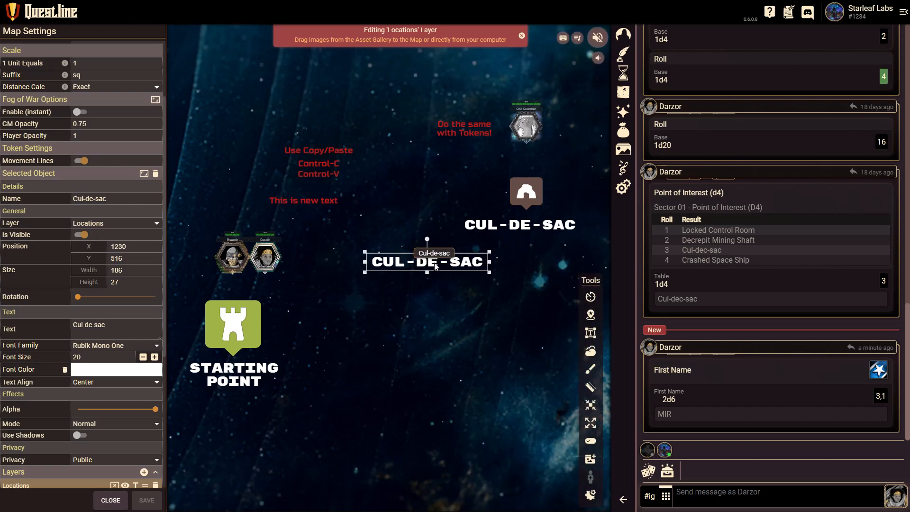
text(Rename)
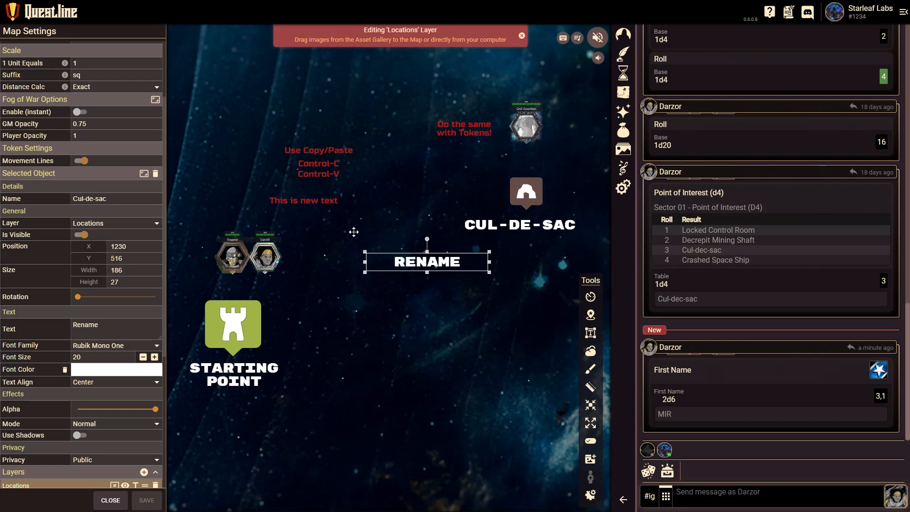
Step: Add a text object below the RENAME label at about X 1267, Y 620, reading "This is a test"
click(591, 335)
click(391, 325)
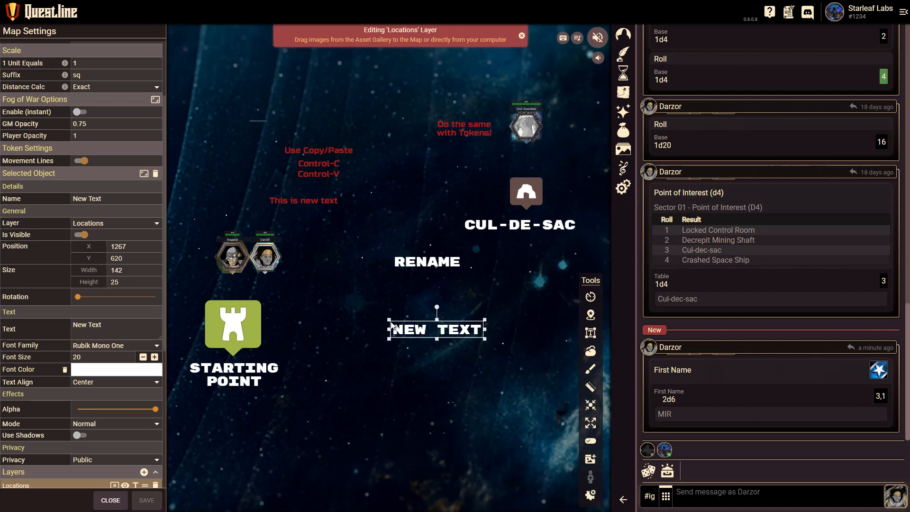
text(This is a test)
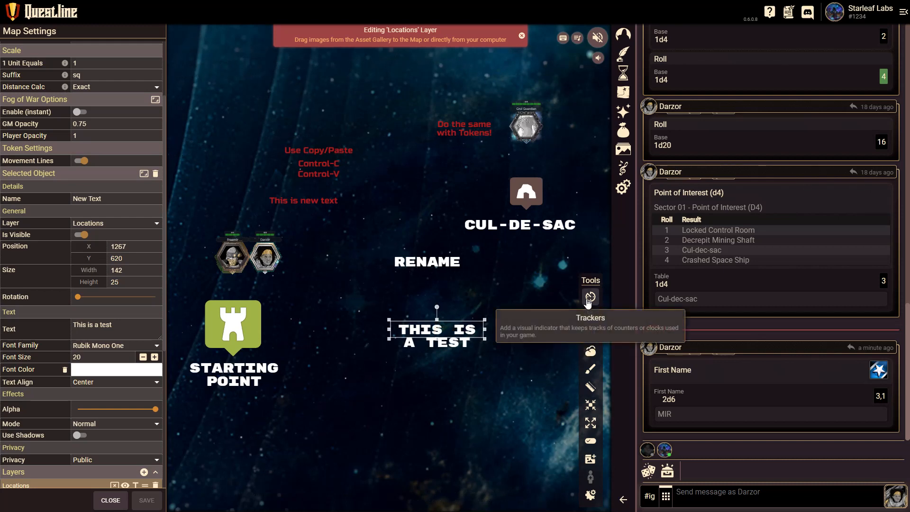
Step: Duplicate the green Starting Point keep marker beside the original, and shrink the copy to about 35 by 35
click(252, 333)
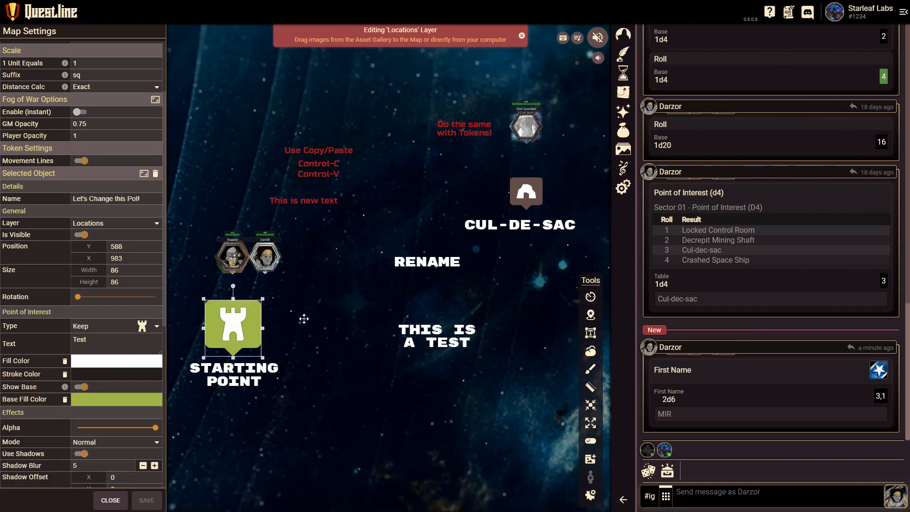
key(ctrl+v)
drag(266, 334, 325, 317)
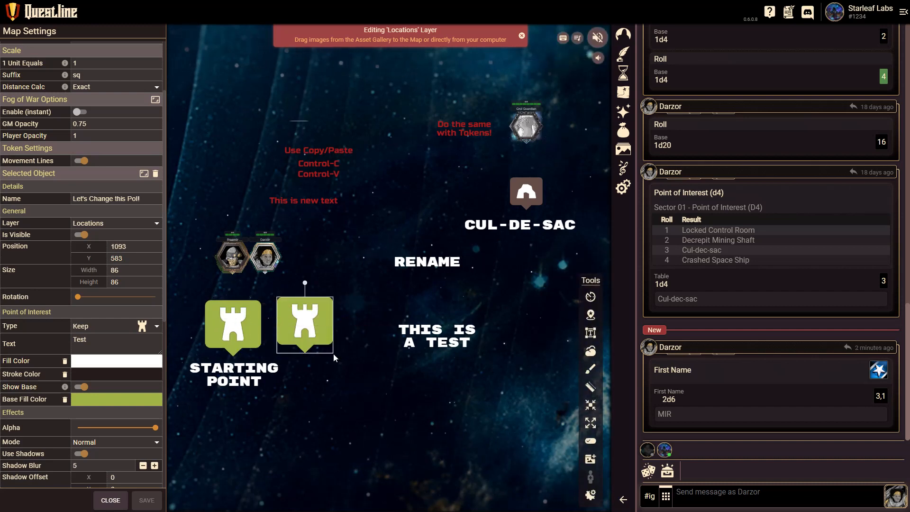
drag(333, 354, 293, 313)
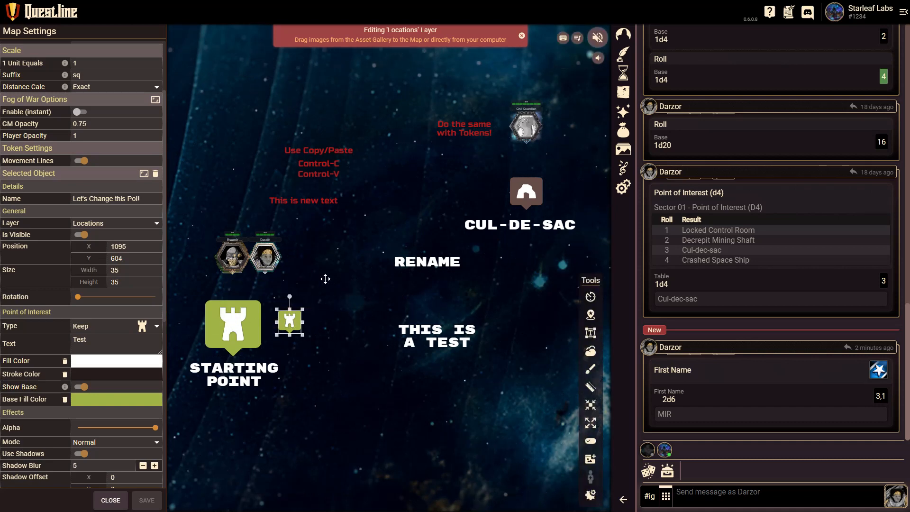
Step: Place the sf_s_11 image from the asset gallery on the map beside the Use Copy/Paste text, and close the gallery
scroll(128, 342, down, 7)
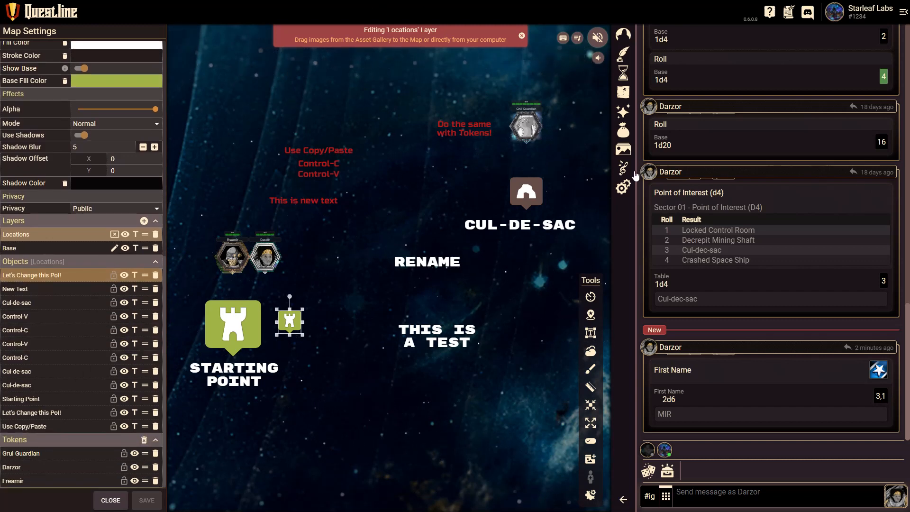
click(623, 149)
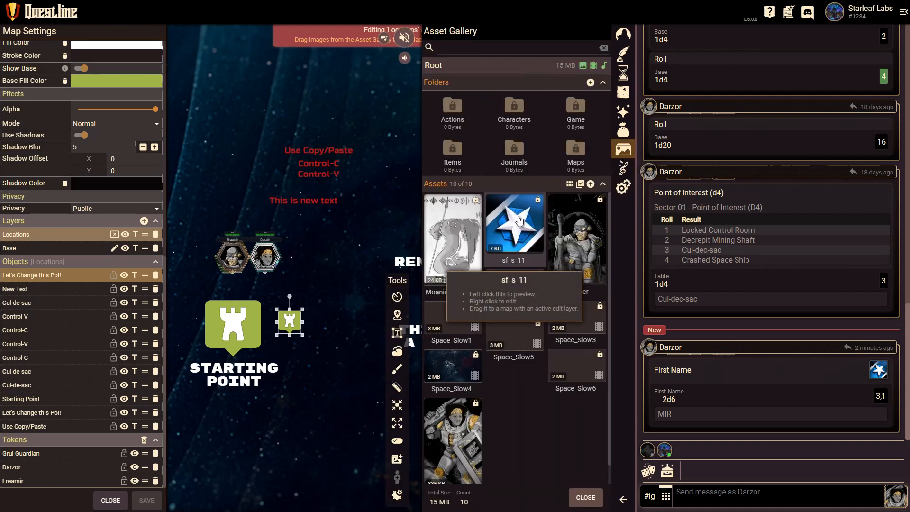
drag(518, 225, 378, 154)
click(585, 497)
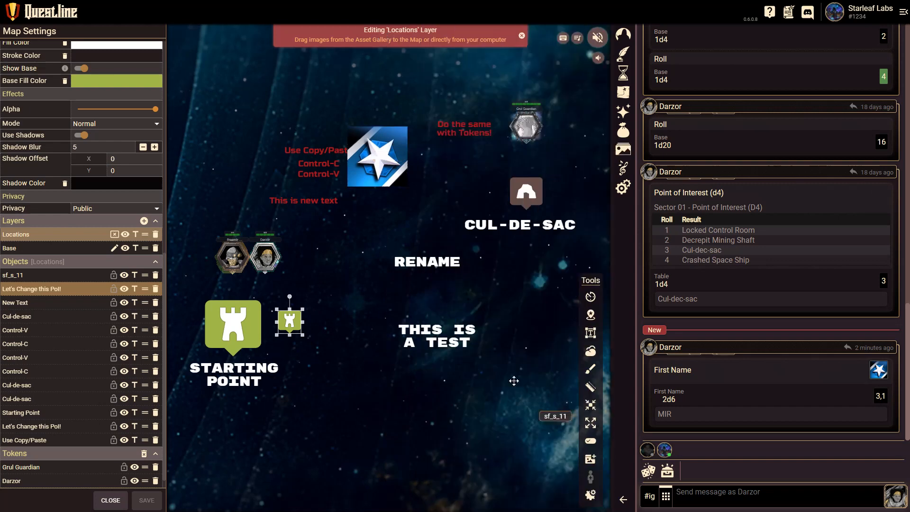
Step: Shrink and move the sf_s_11 image between the Darzor token and the RENAME label, and place a duplicate vertically in line with it
click(407, 185)
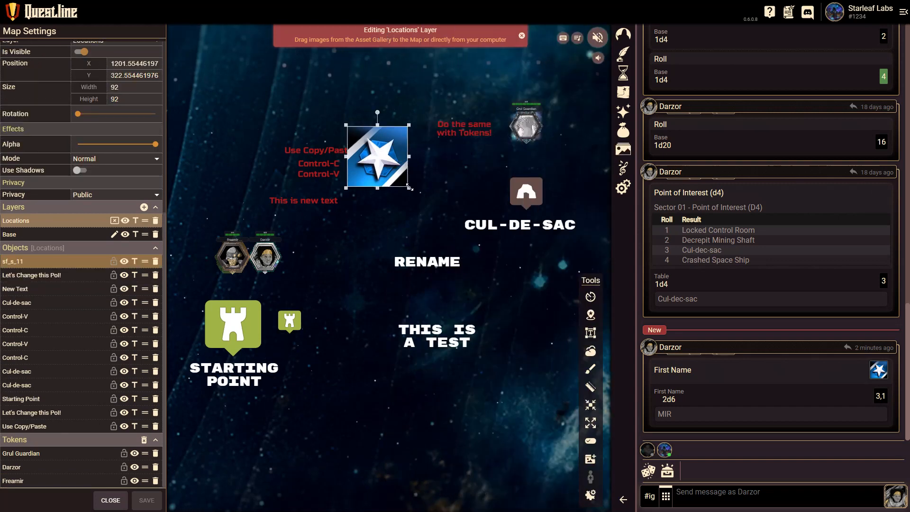
drag(409, 188, 354, 289)
key(ctrl+c)
key(ctrl+v)
click(368, 246)
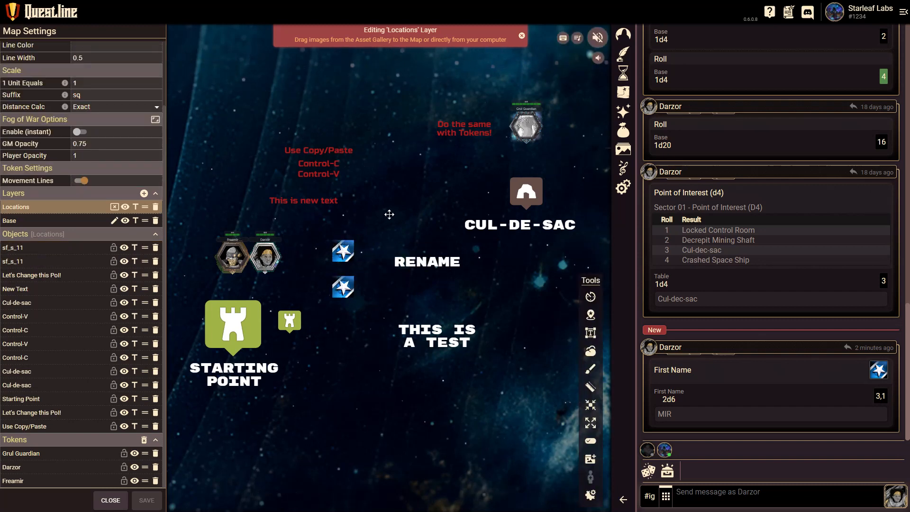
drag(390, 202, 407, 214)
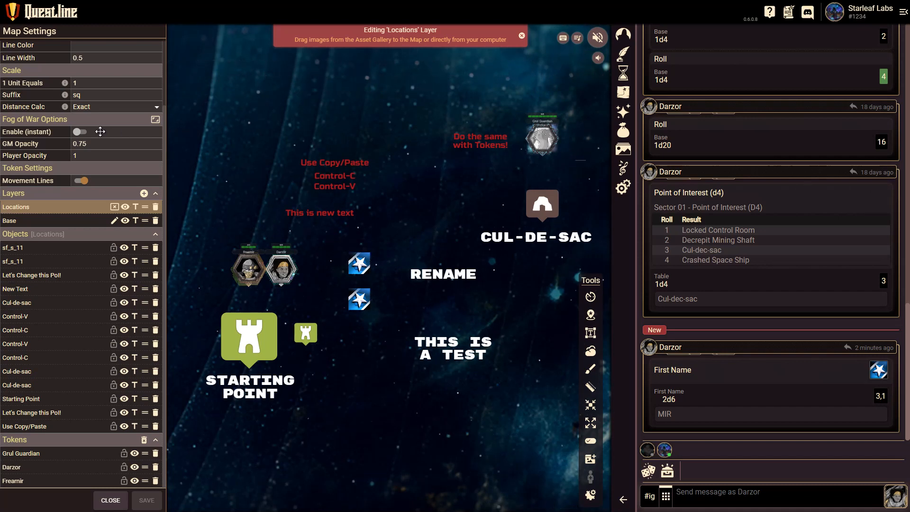
Step: Look over the map settings, close them, and stop editing the Locations layer
scroll(66, 265, up, 2)
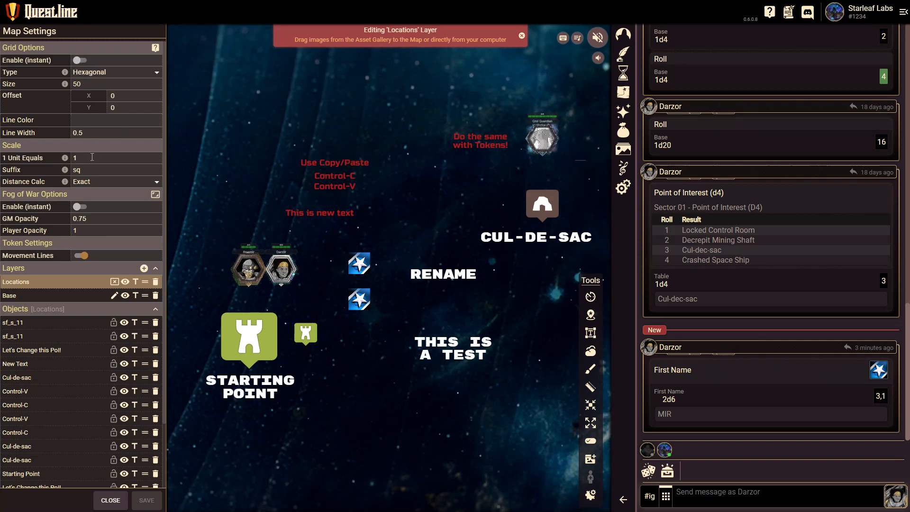
scroll(95, 206, down, 2)
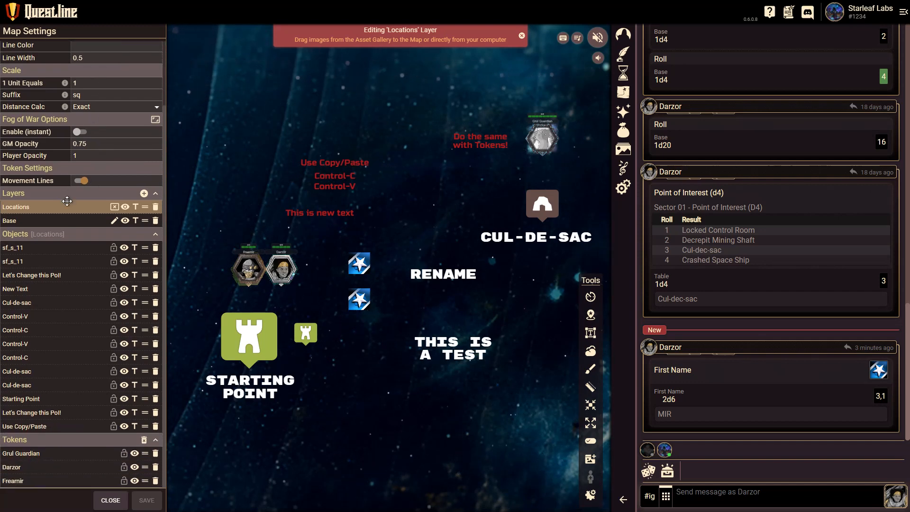
click(110, 500)
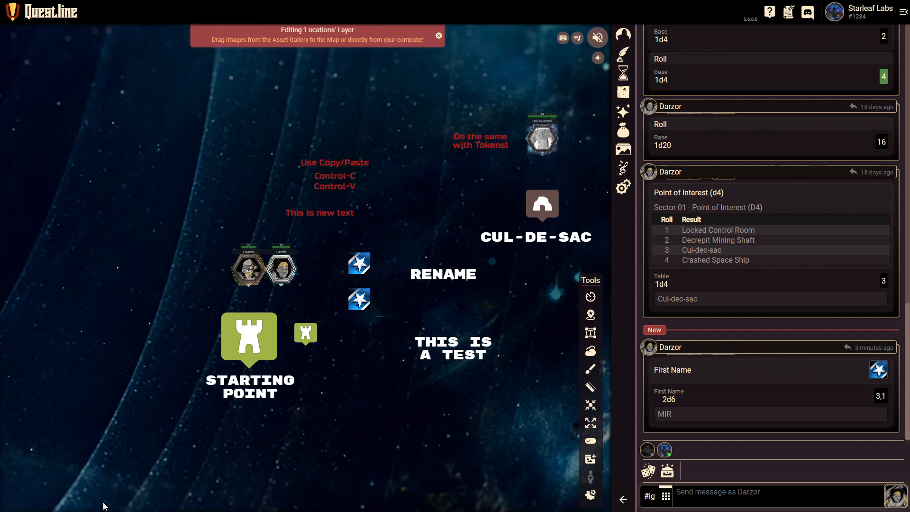
click(439, 36)
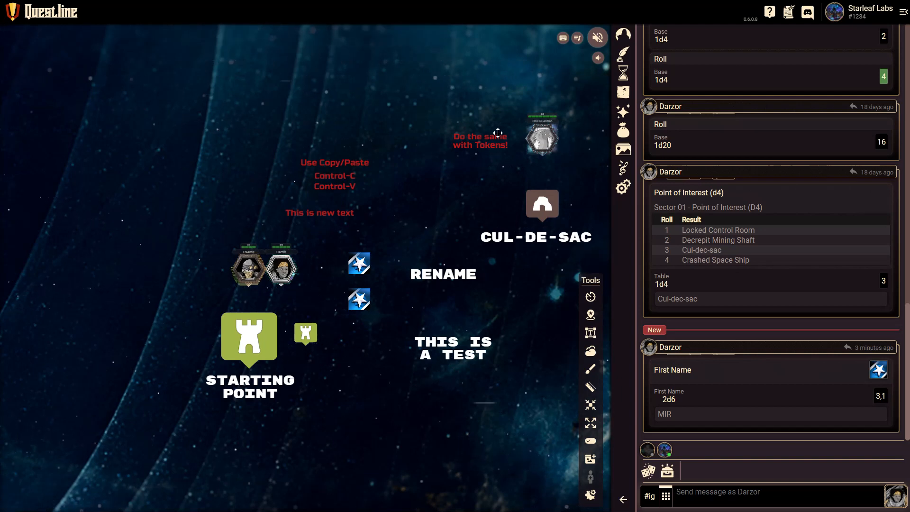
Step: Create a map text object from the chat's "Sector 01 - Point of Interest (D4)" line, placed below THIS IS A TEST at about X 1111, Y 752
drag(447, 209, 379, 202)
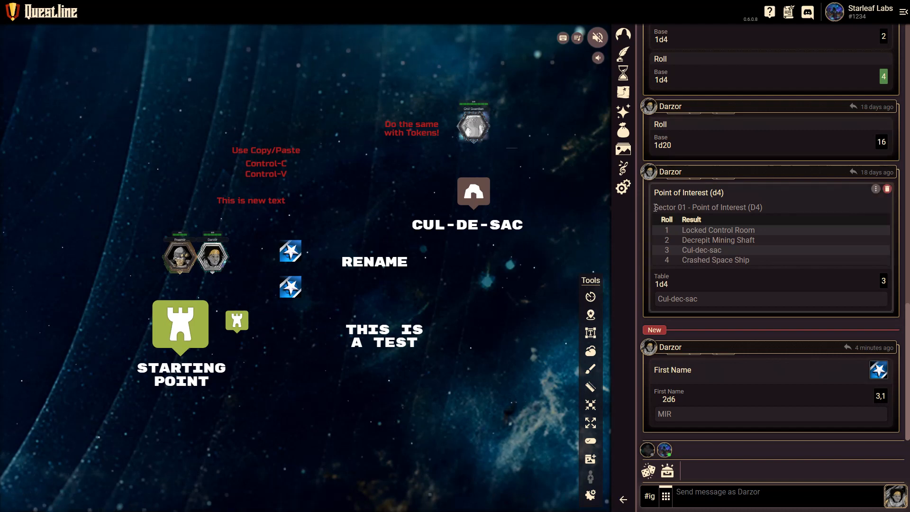
drag(654, 208, 376, 425)
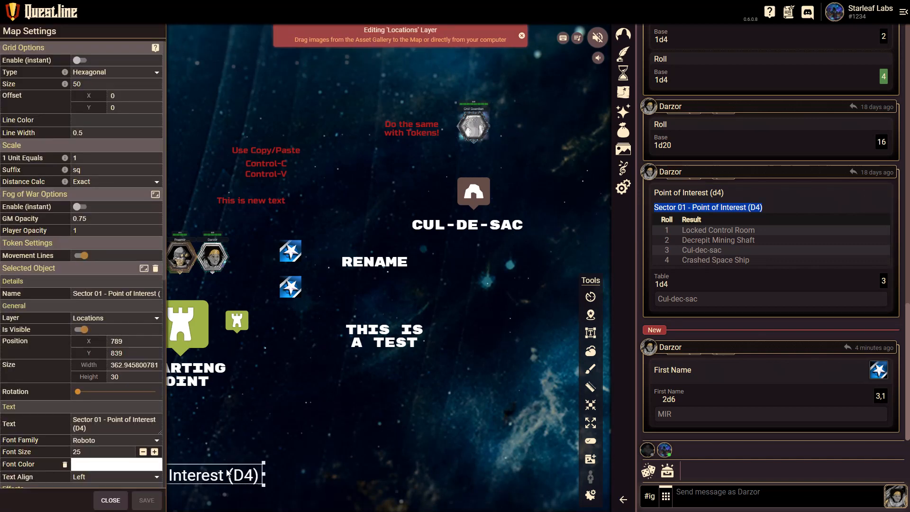
drag(220, 479, 430, 421)
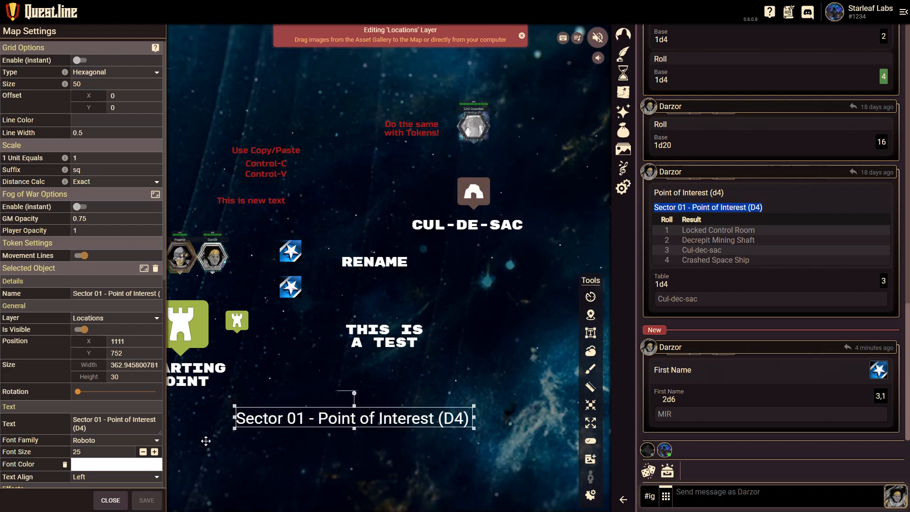
click(110, 500)
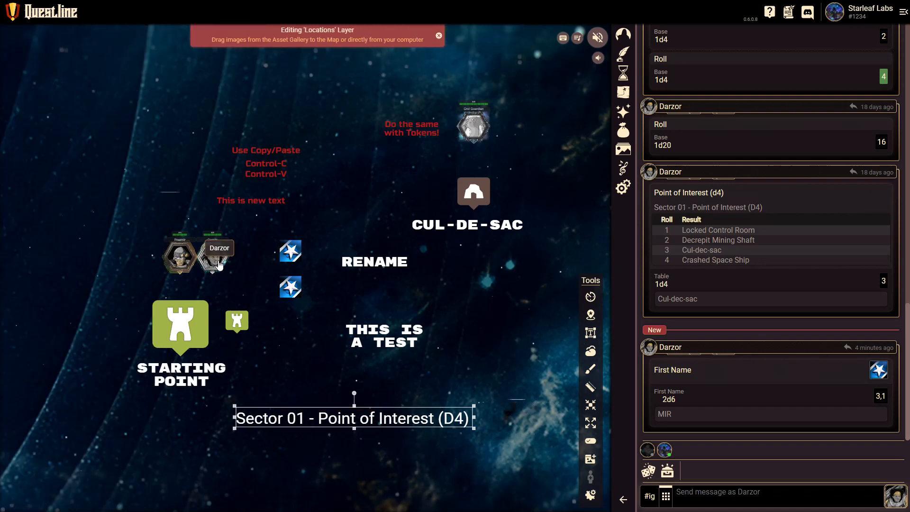
click(290, 220)
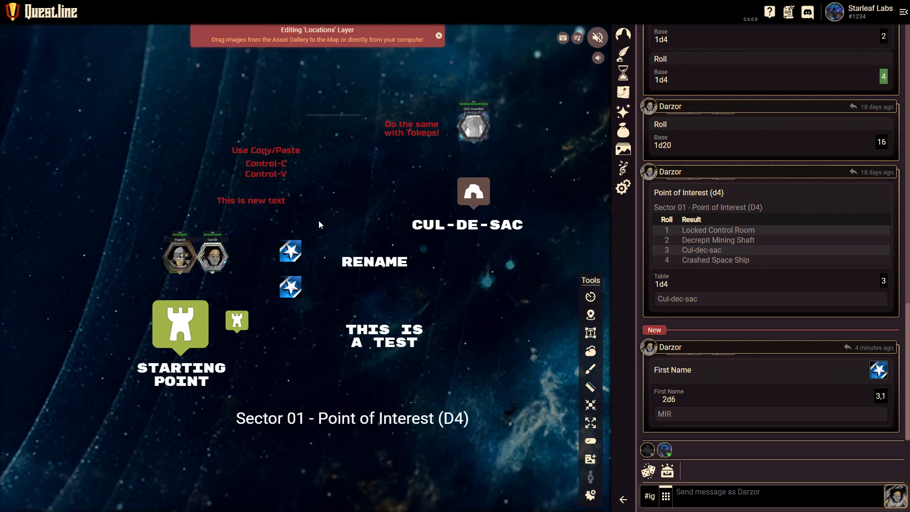
Step: Move the Frearnir and Darzor tokens together up and to the left, return them above the Starting Point marker, and exit layer editing
drag(319, 221, 381, 226)
click(280, 269)
click(248, 261)
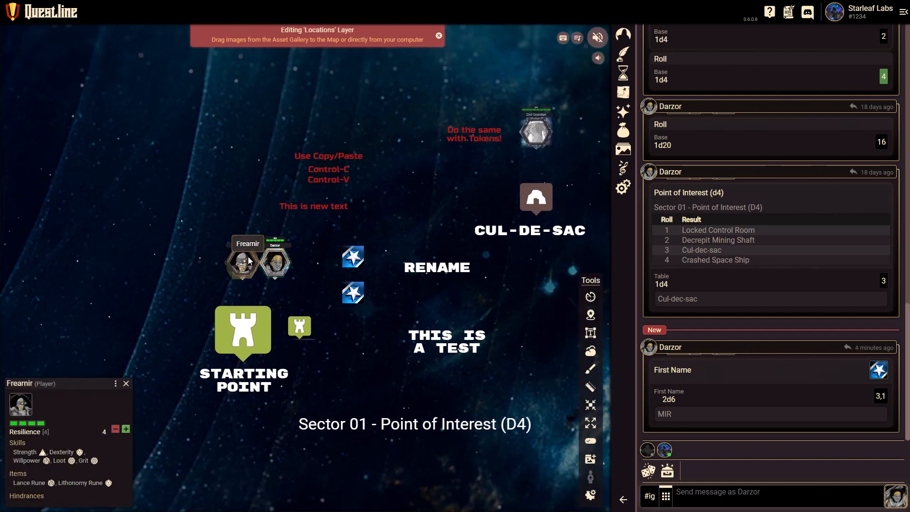
drag(279, 266, 220, 216)
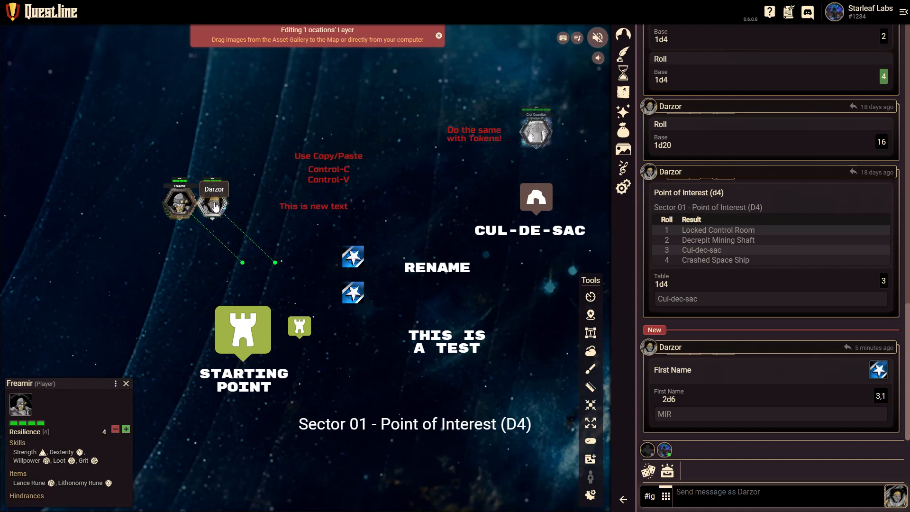
drag(215, 205, 259, 265)
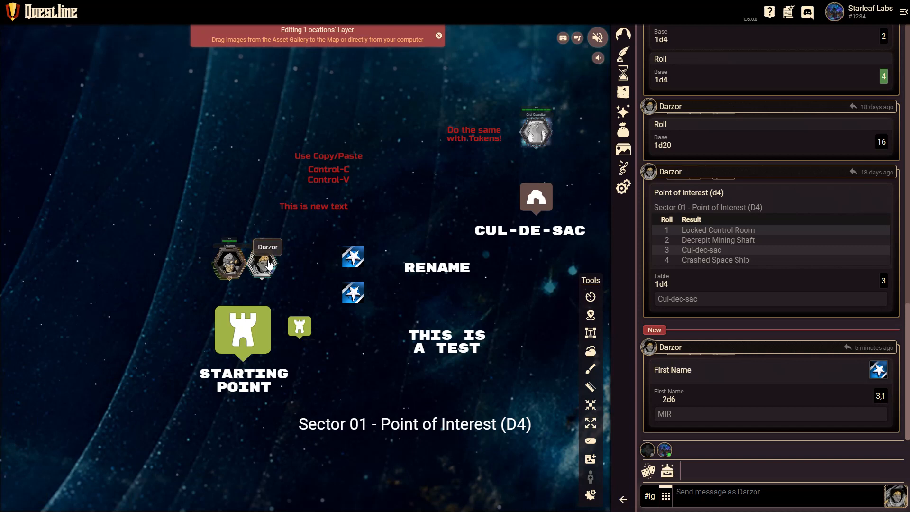
drag(459, 209, 382, 194)
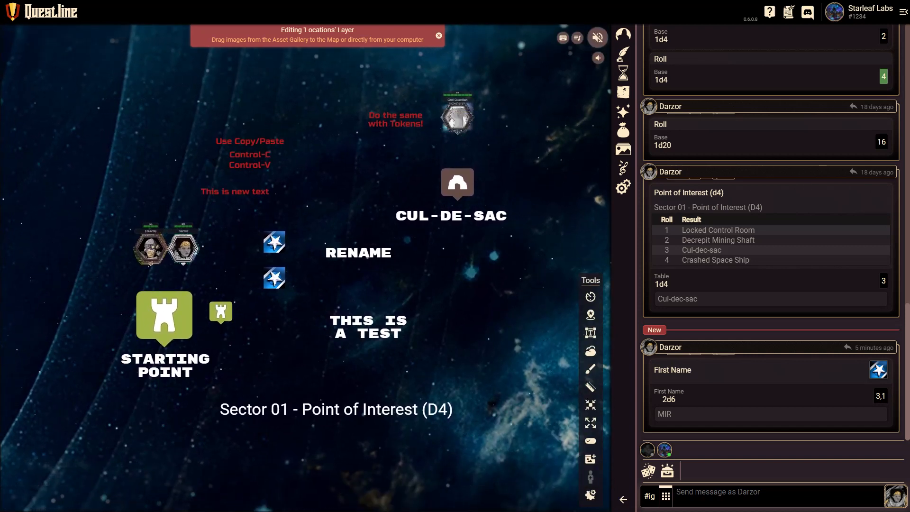
click(438, 36)
Step: Open the frame and pointer editor from Darzor's character settings
click(623, 34)
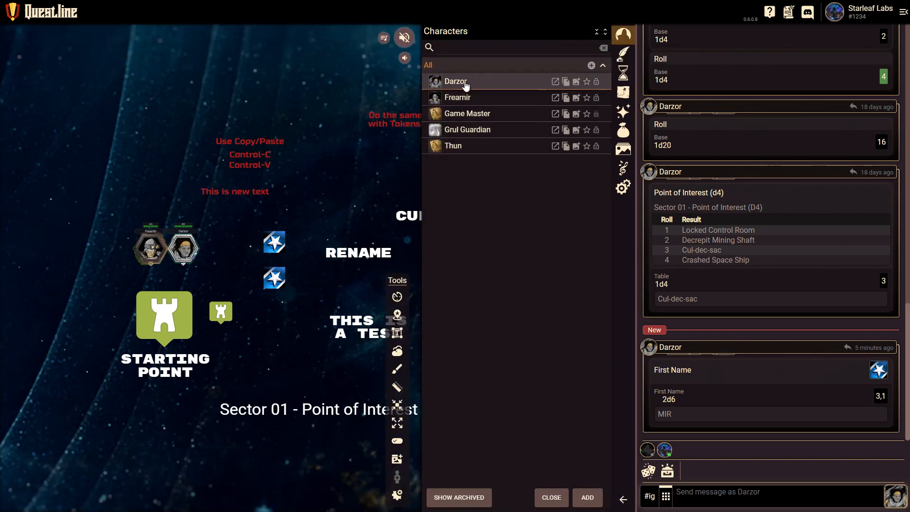
click(464, 83)
click(548, 46)
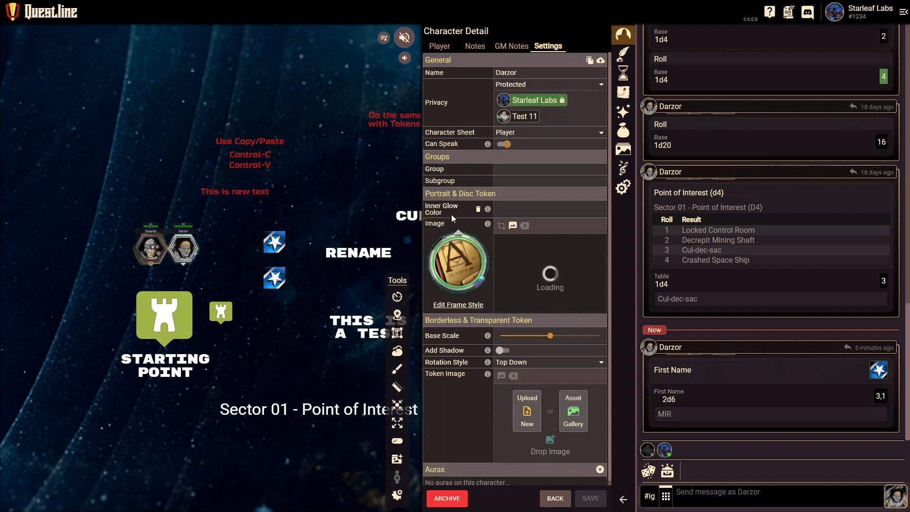
click(460, 308)
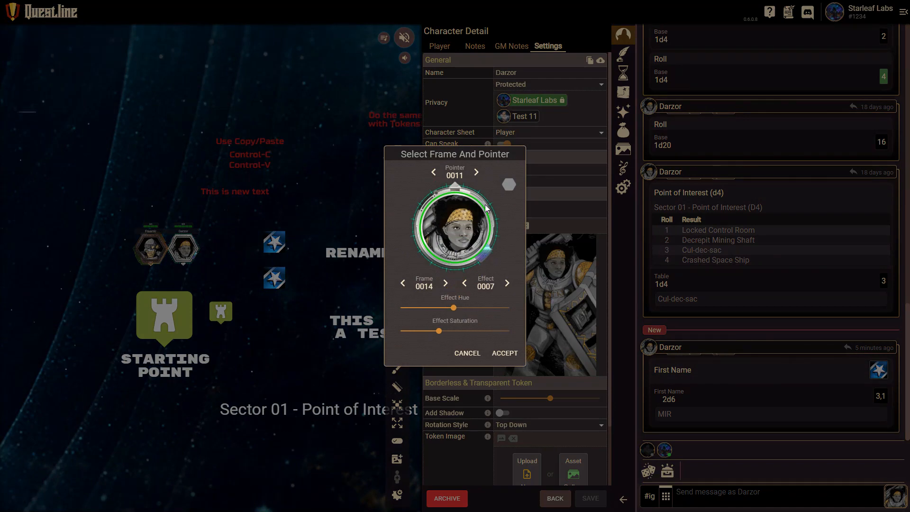
Step: Browse the token frames between 0013 and 0017 for Darzor, and accept frame 0015
click(445, 283)
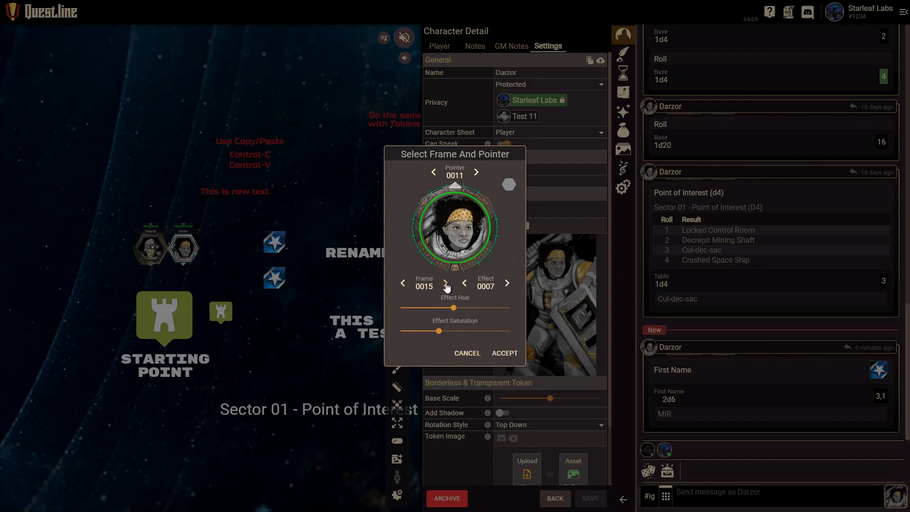
click(404, 284)
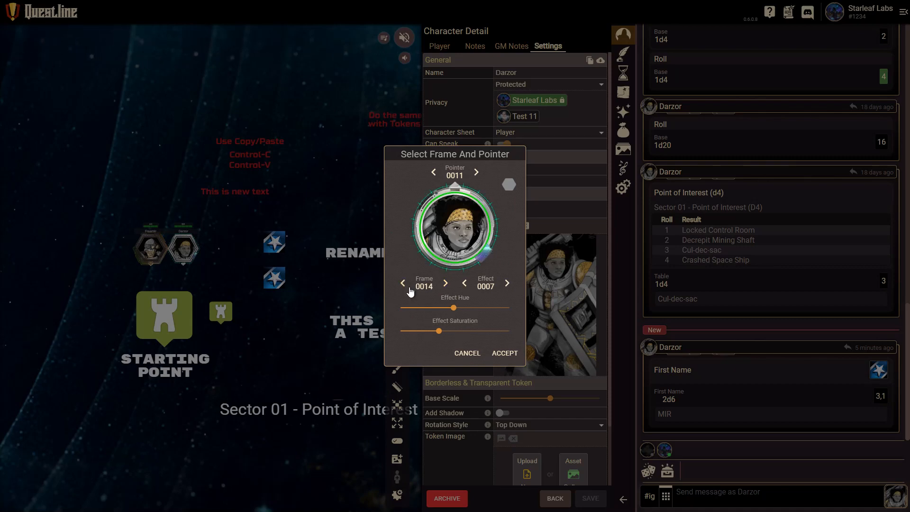
click(404, 283)
click(444, 283)
click(445, 283)
click(444, 283)
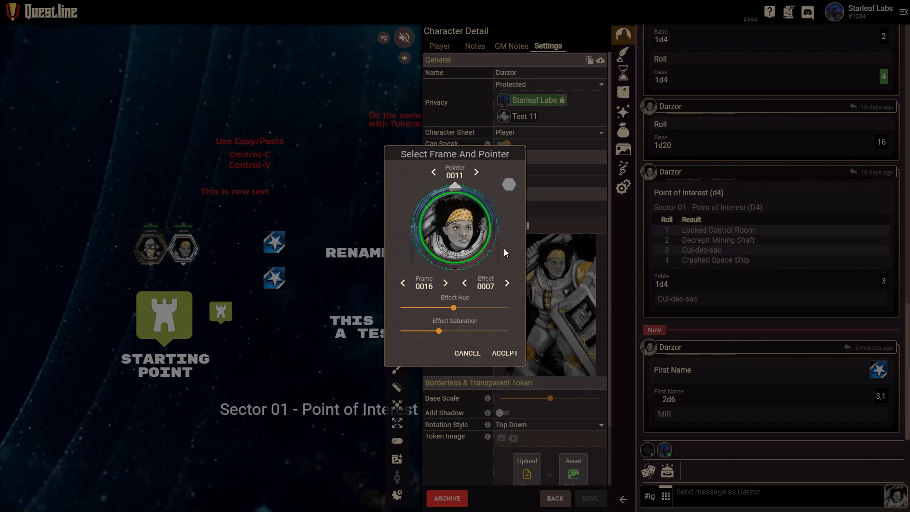
click(445, 284)
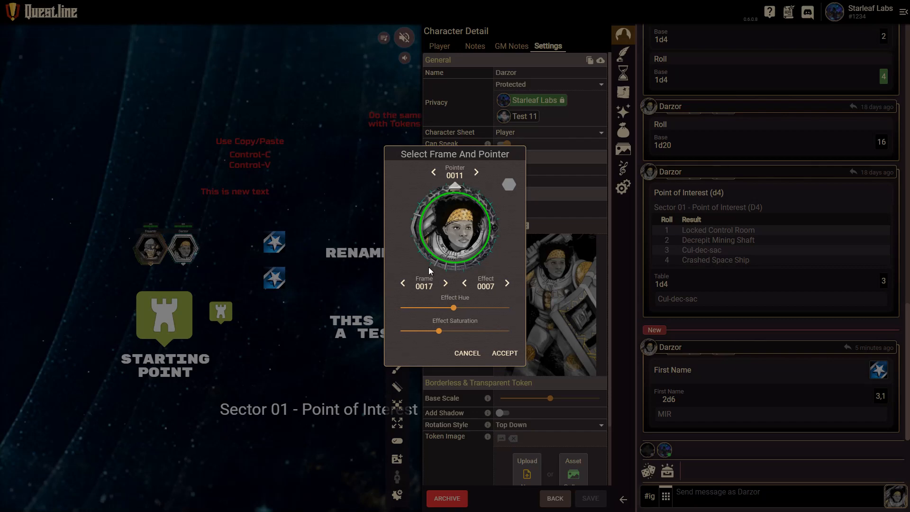
click(403, 284)
click(403, 283)
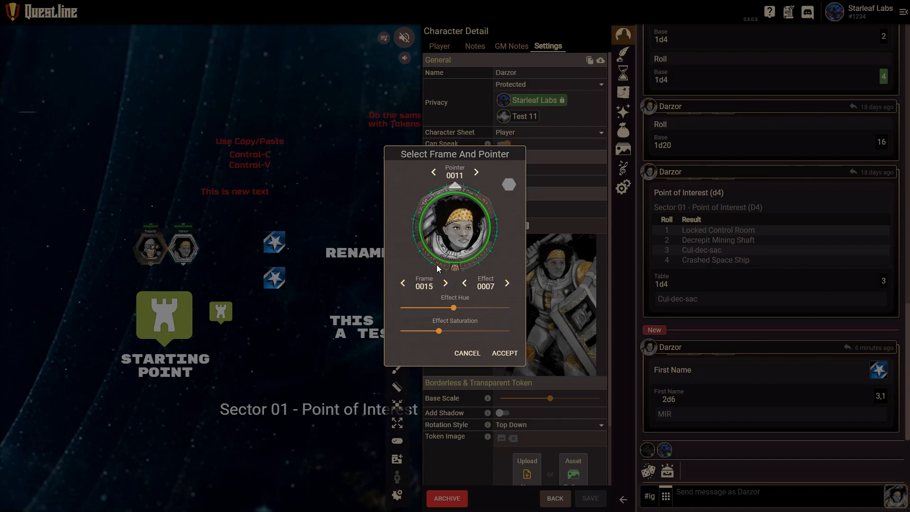
click(504, 353)
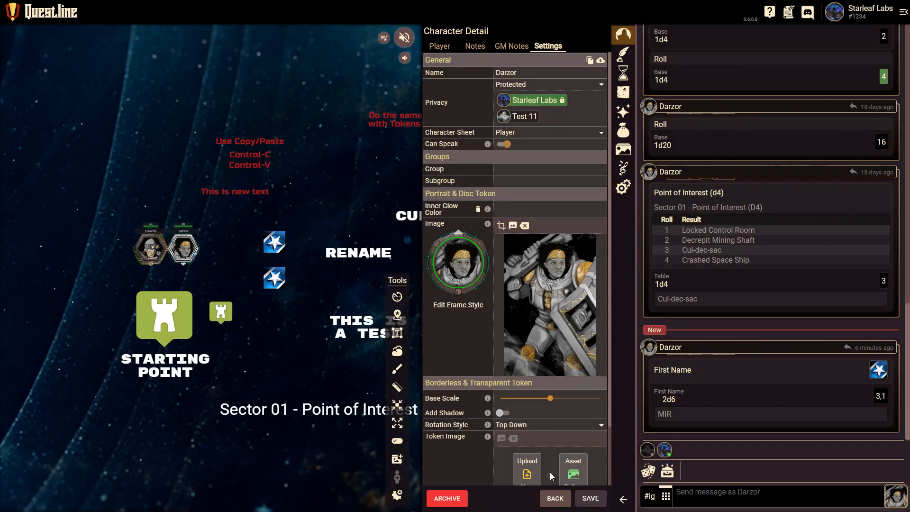
Step: Look through Darzor's character settings, leave without saving the changes, and close the character list
scroll(529, 398, down, 2)
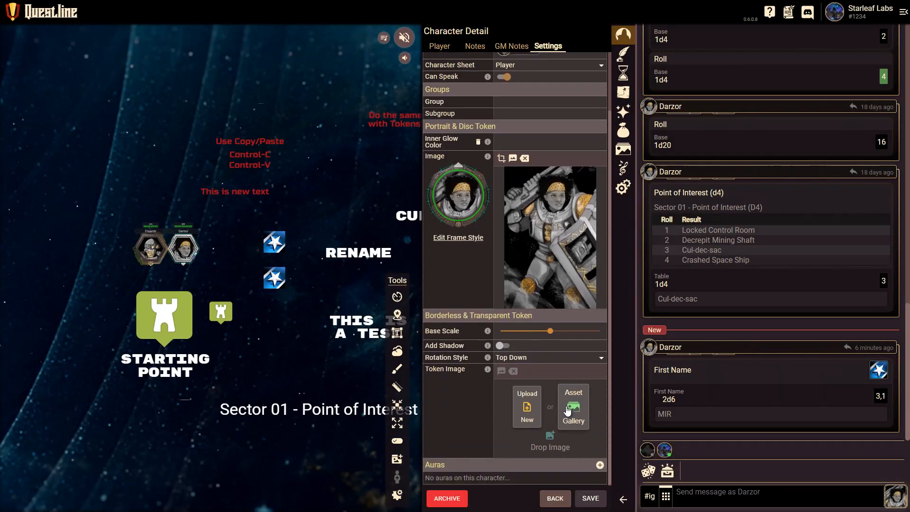
mouse_move(547, 333)
scroll(540, 235, up, 2)
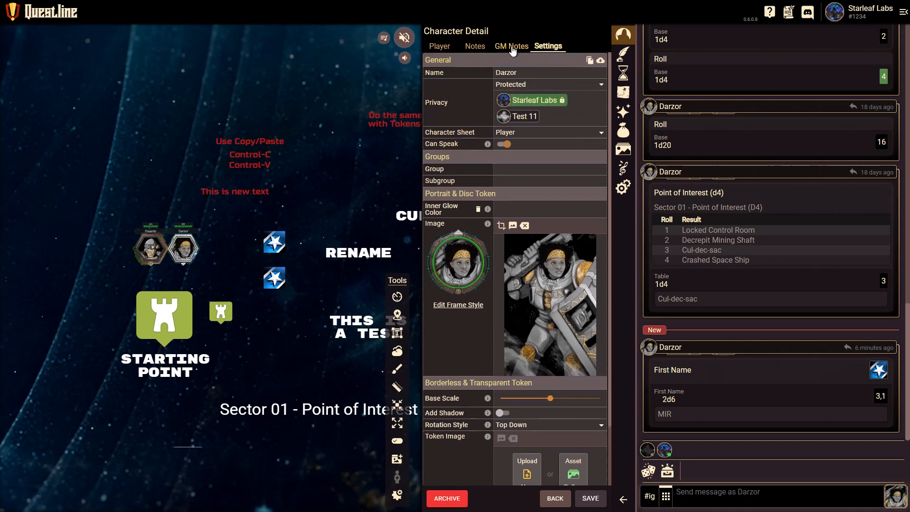
click(553, 500)
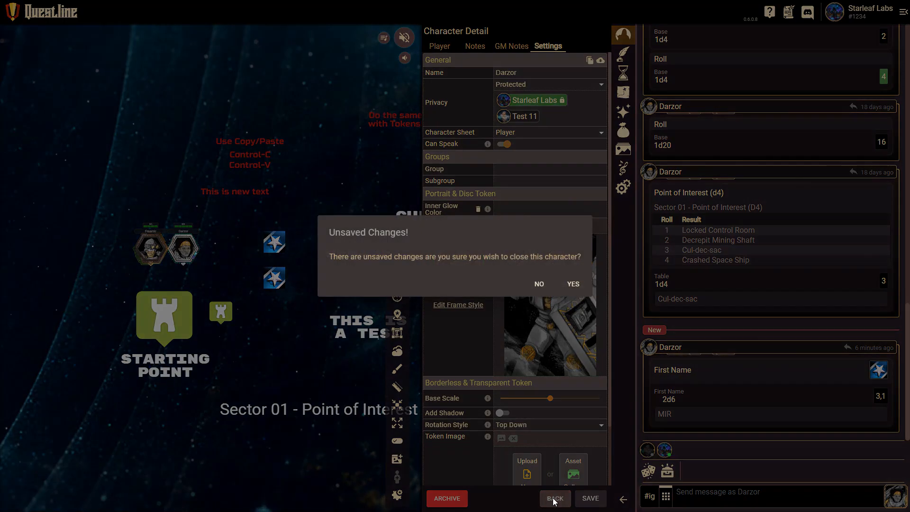
click(541, 284)
click(562, 498)
click(573, 284)
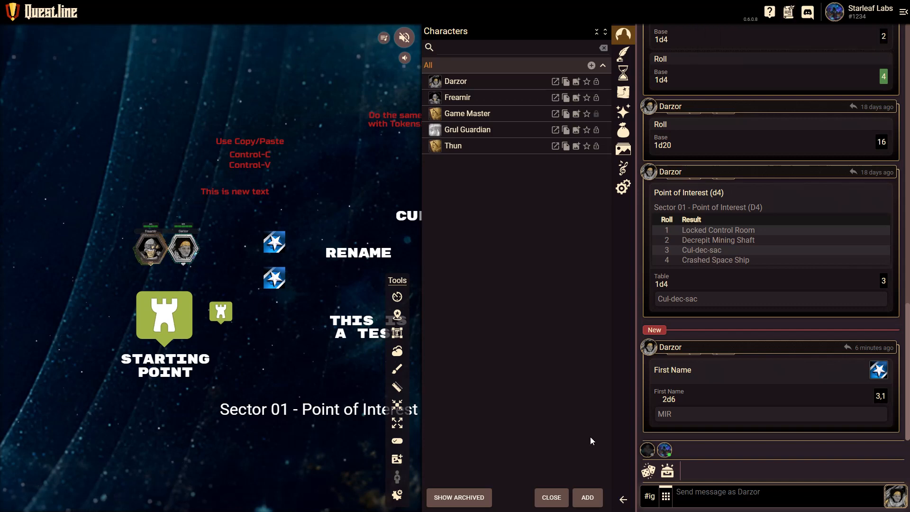
click(551, 497)
Step: Open the "Battle Map 3.0 & More" changelog, review its version notes, and close it
click(788, 14)
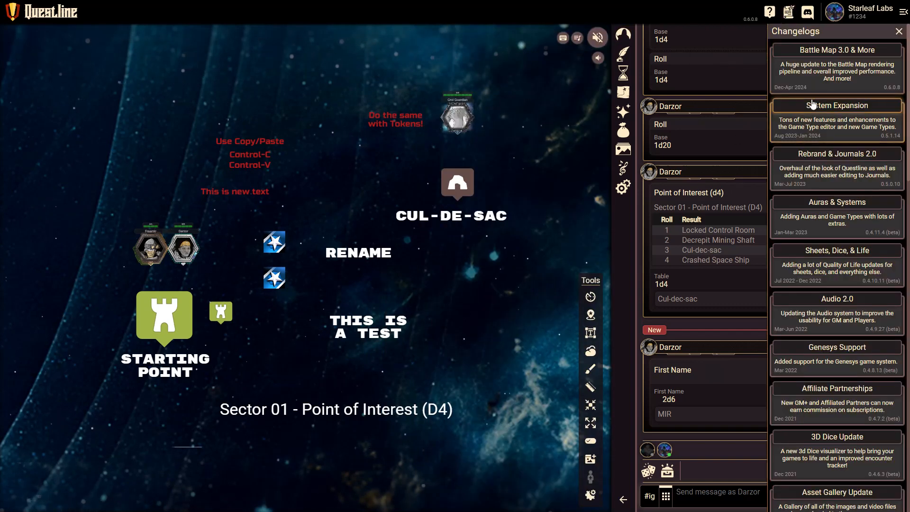
click(817, 74)
scroll(397, 265, down, 15)
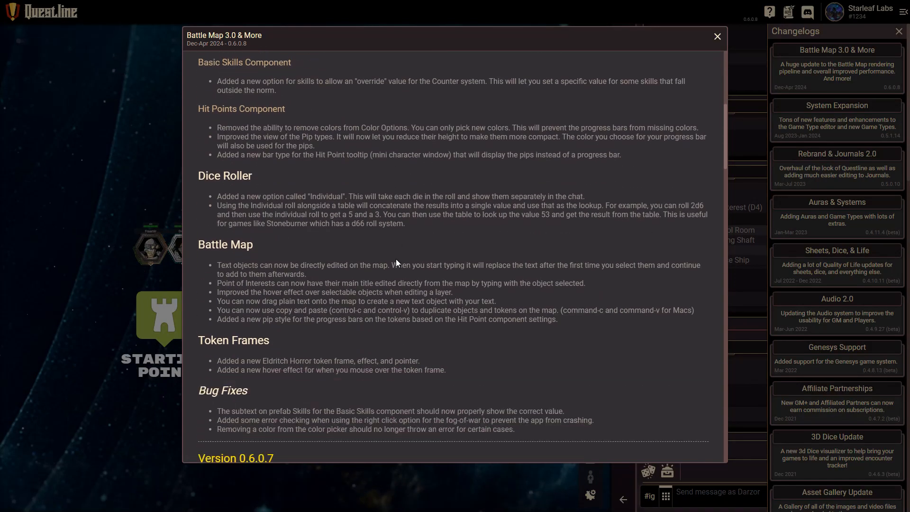
scroll(397, 268, down, 15)
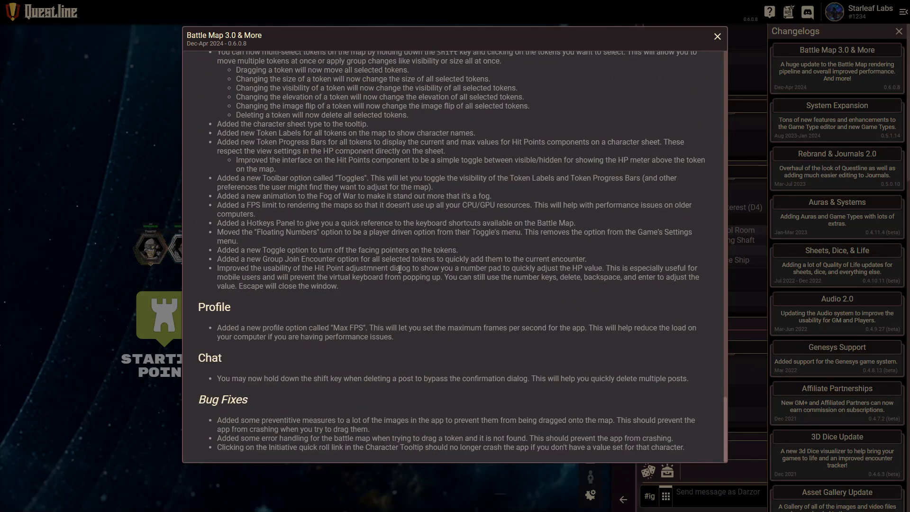
scroll(400, 277, up, 20)
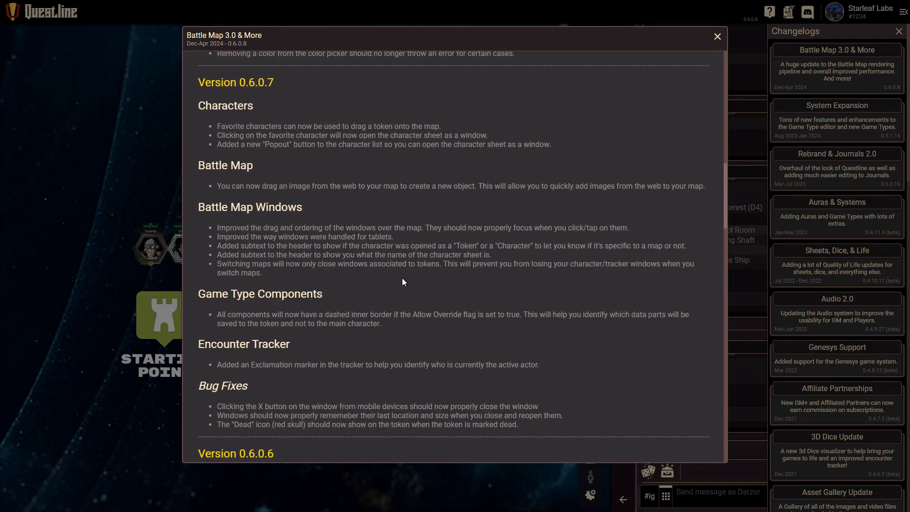
scroll(408, 279, up, 10)
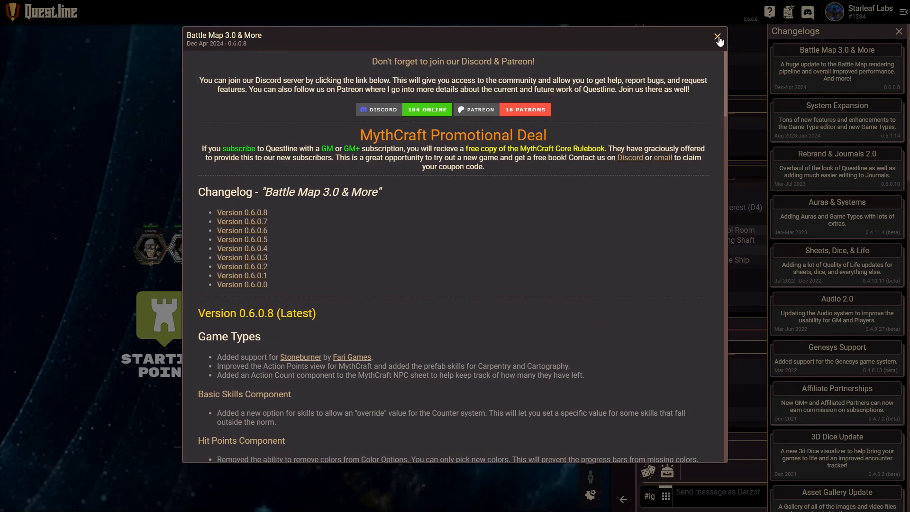
click(717, 37)
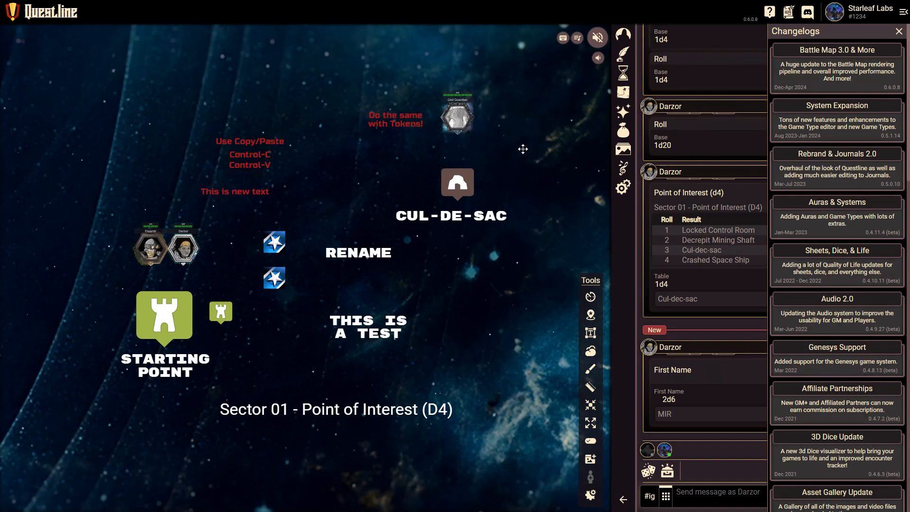